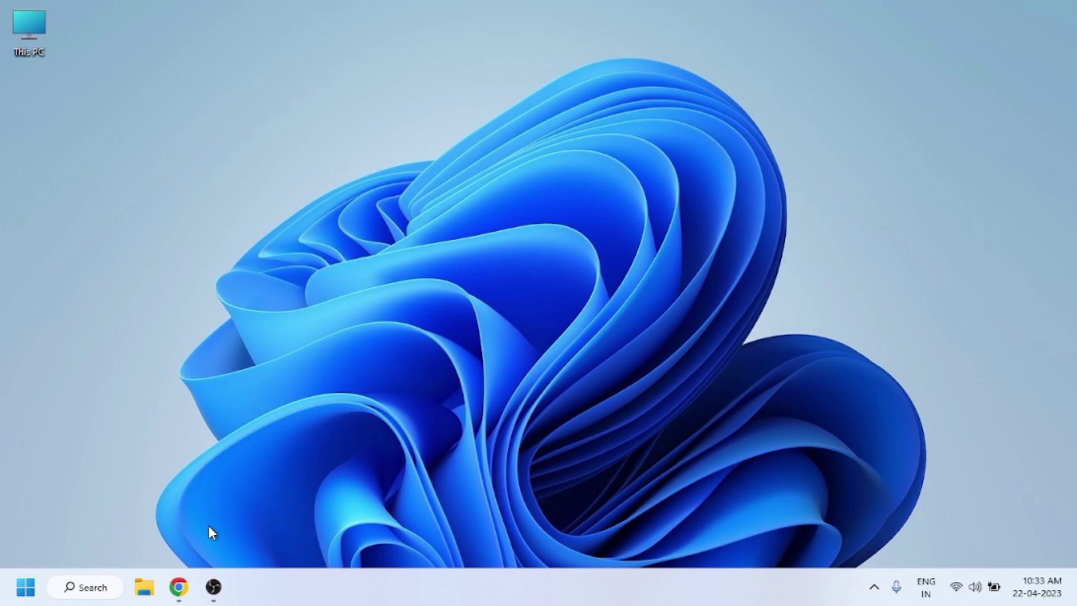
Launch Google Chrome from its taskbar icon.
click(179, 583)
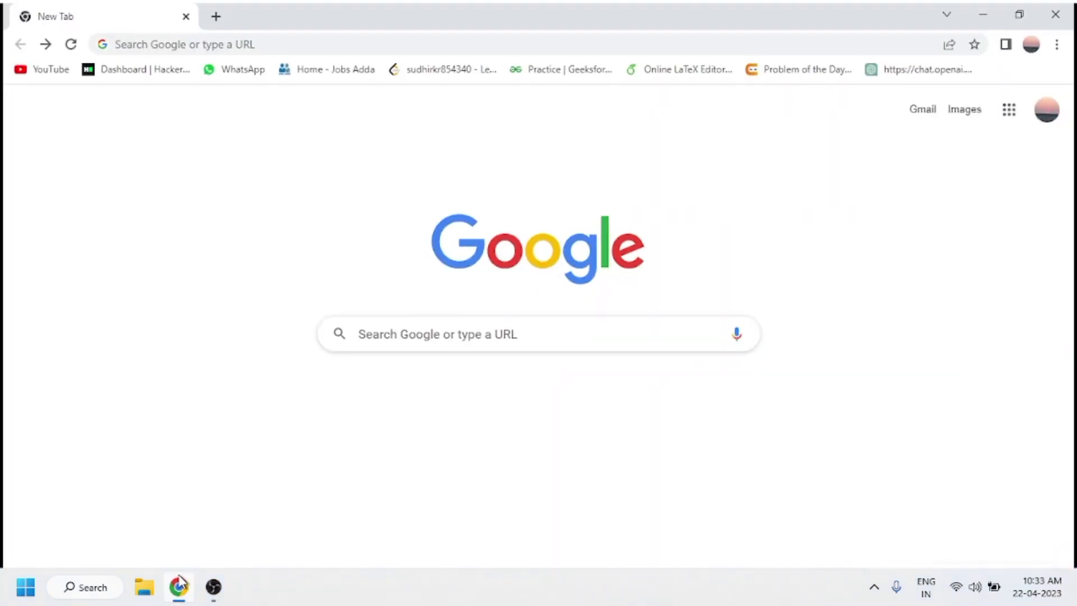
Search Google for 'mysql' using the autocomplete suggestion and skim the results.
click(412, 341)
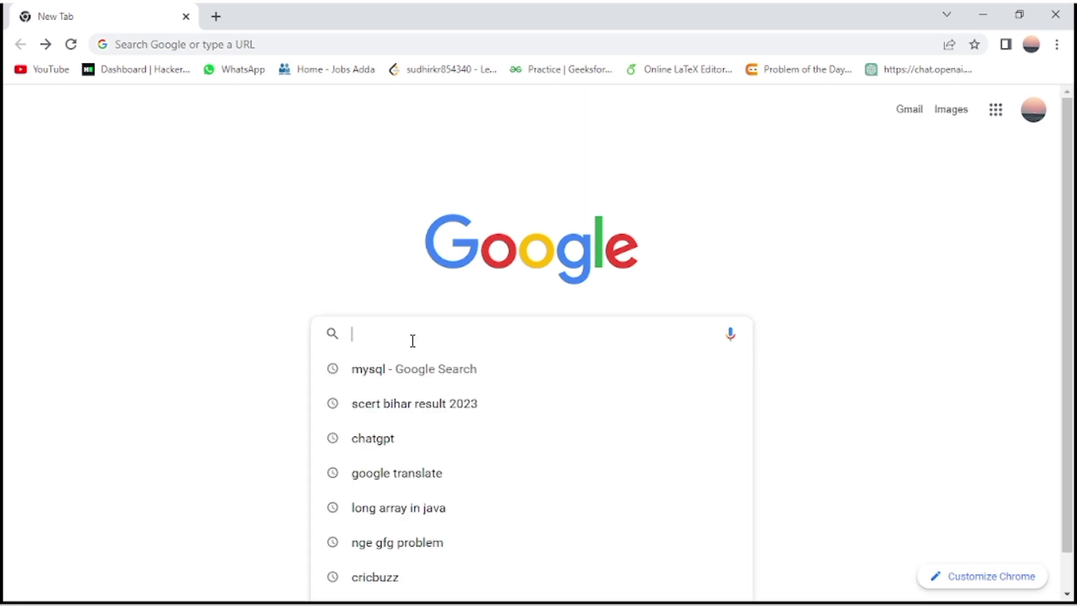
text(m)
key(Return)
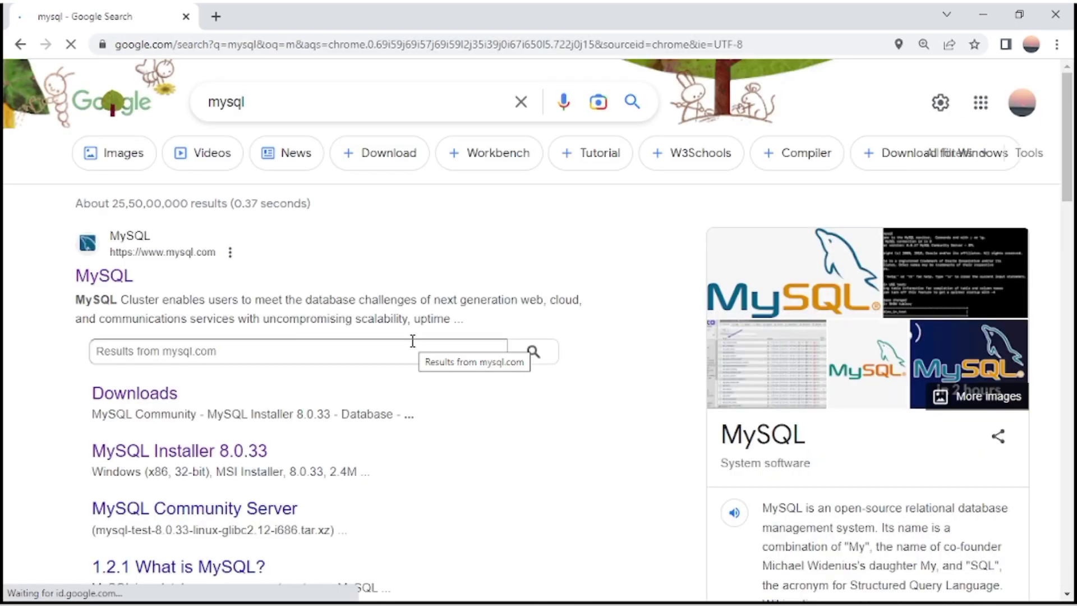
scroll(610, 474, down, 3)
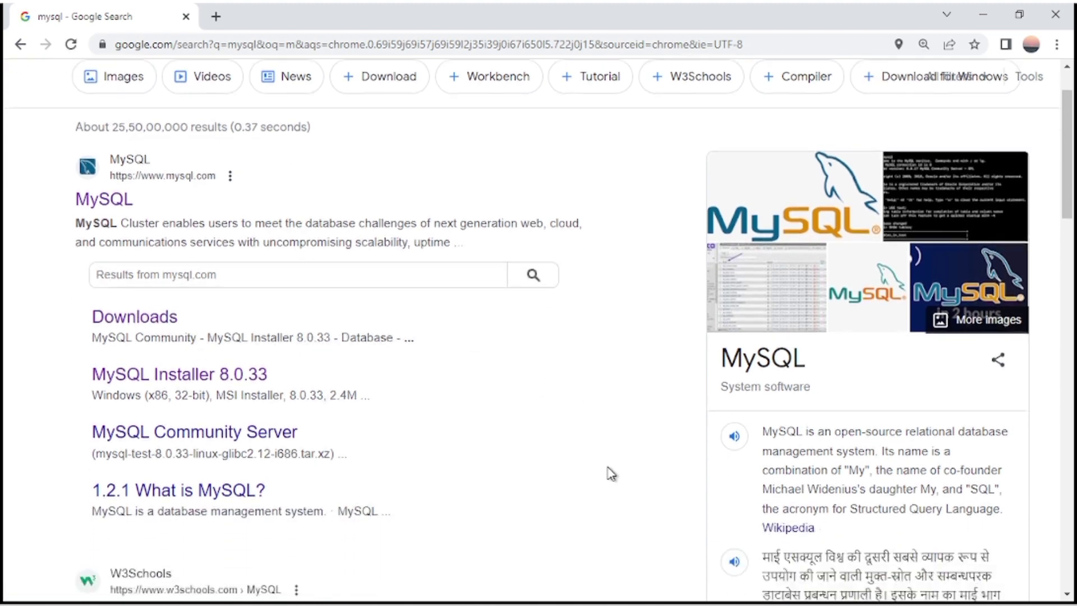
scroll(609, 473, up, 2)
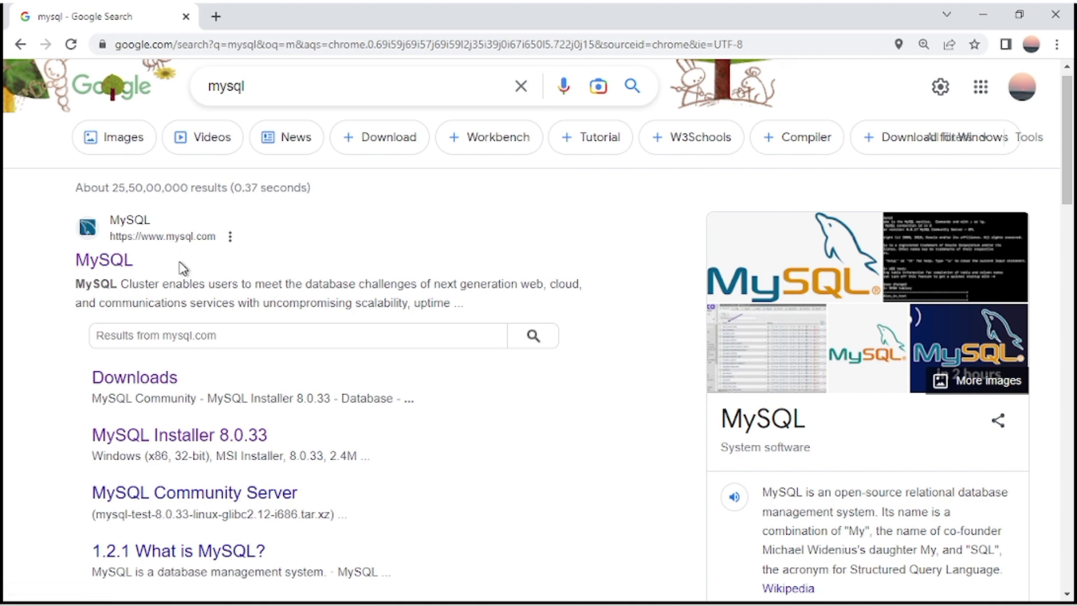
Go from mysql.com through DOWNLOADS to the MySQL Community (GPL) Downloads page.
click(91, 272)
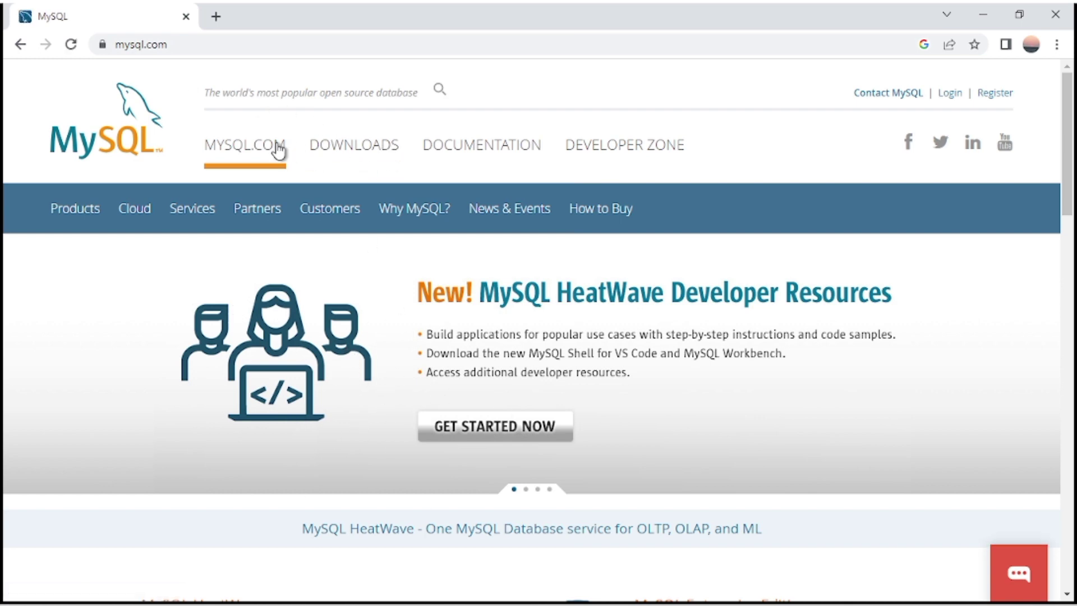
click(363, 150)
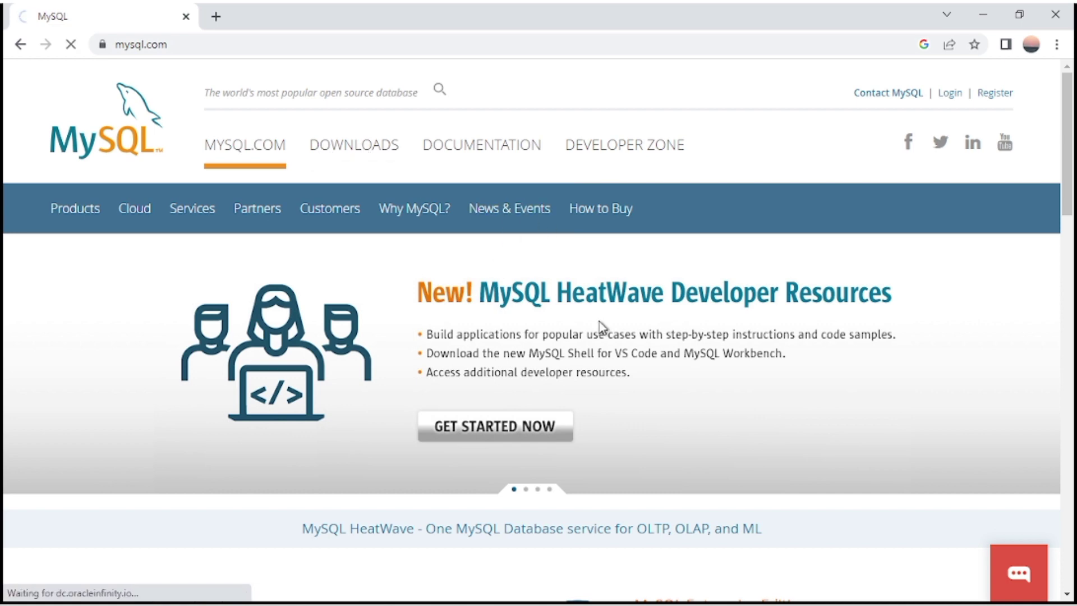
scroll(805, 347, down, 3)
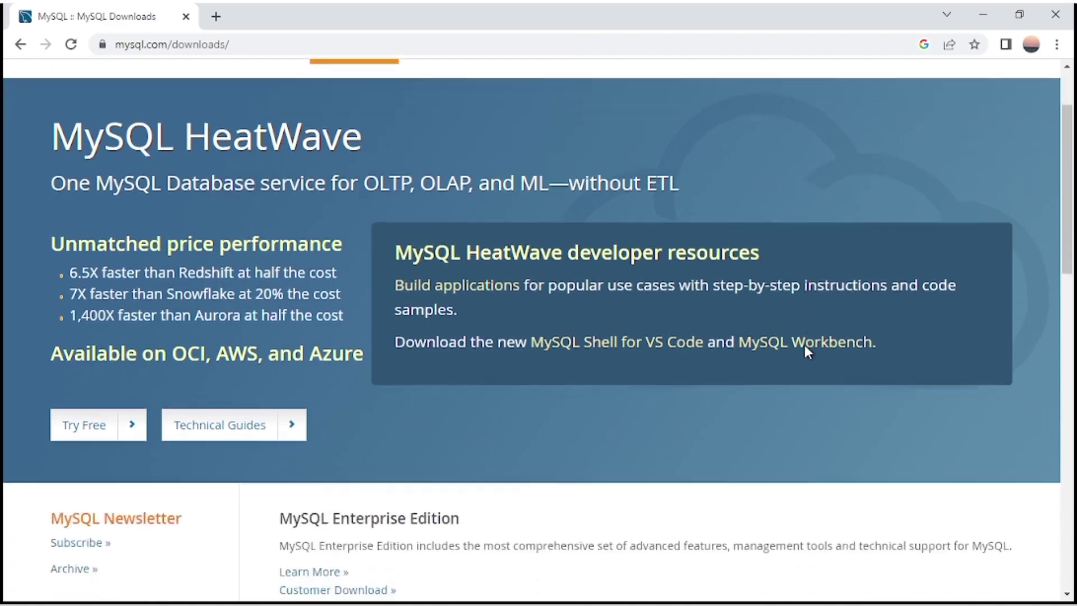
scroll(804, 346, up, 3)
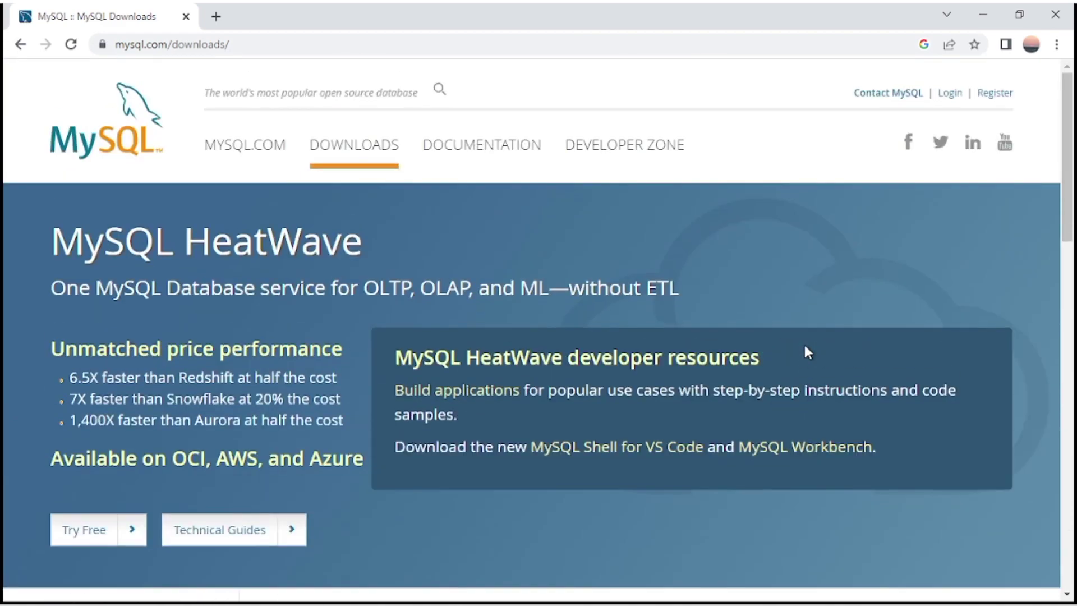
scroll(804, 351, down, 12)
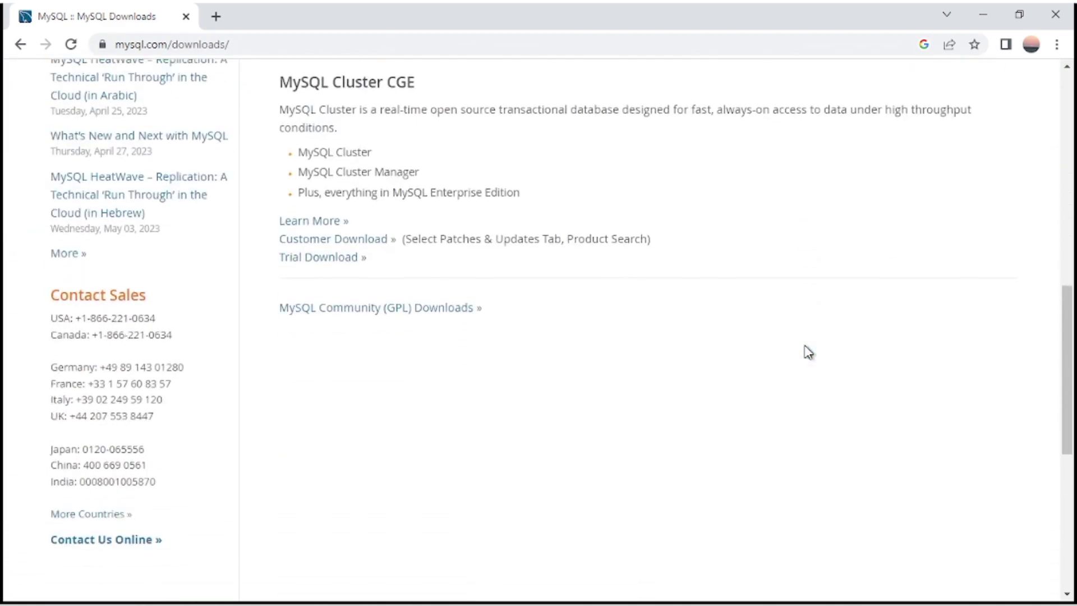
scroll(808, 352, down, 1)
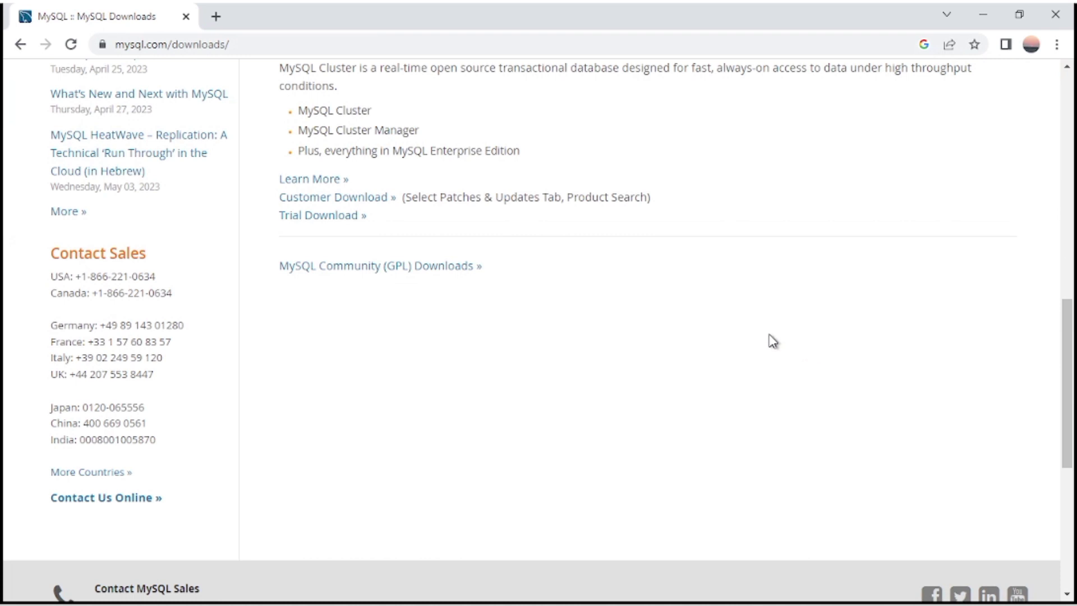
click(344, 272)
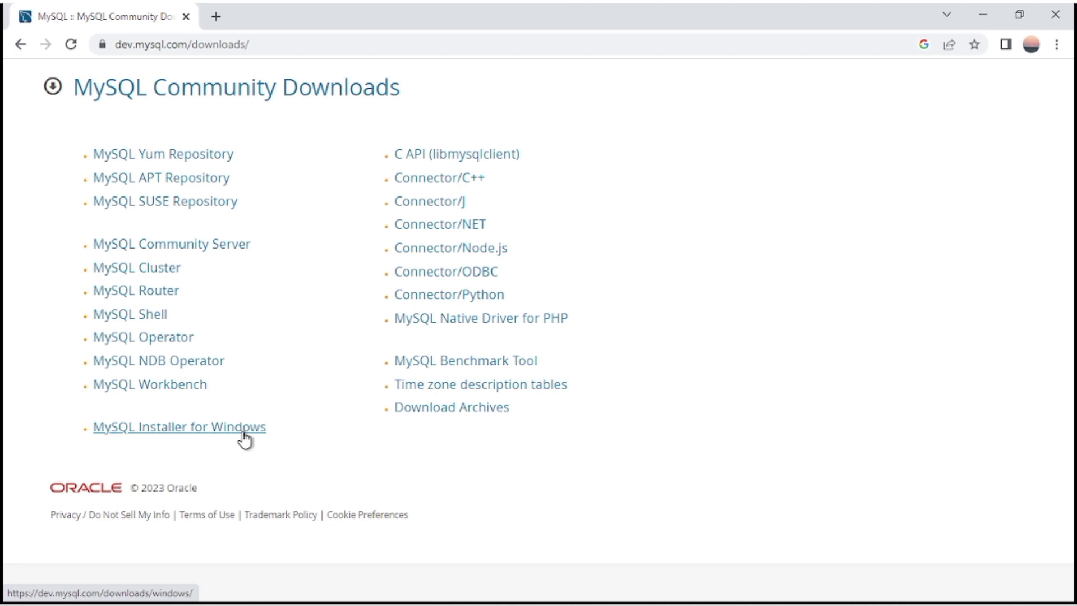
Start downloading the 428.3M MySQL Installer for Windows without signing in.
click(177, 430)
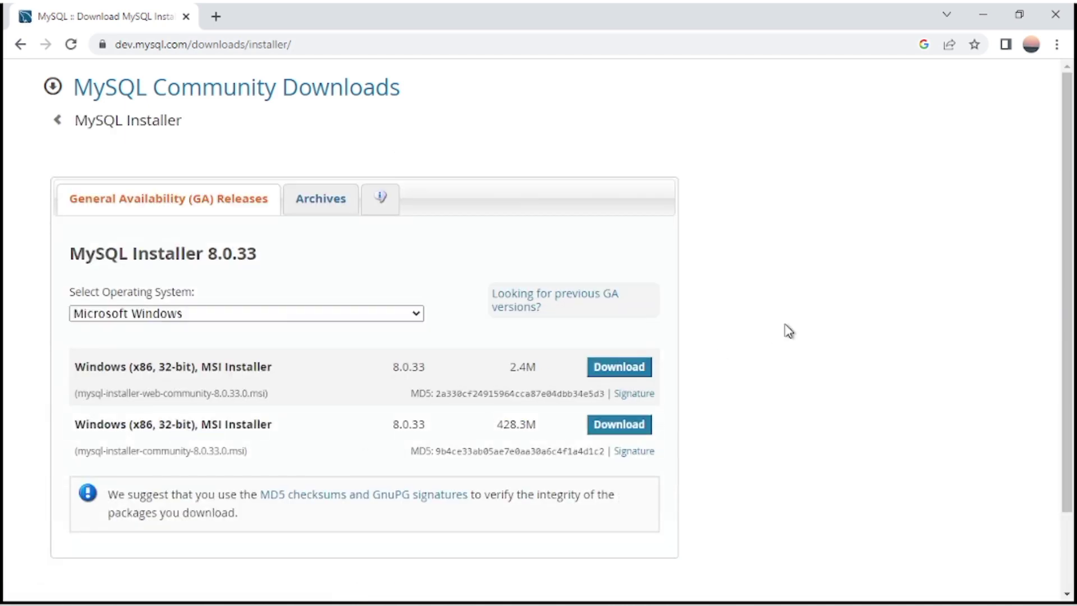
scroll(788, 331, down, 2)
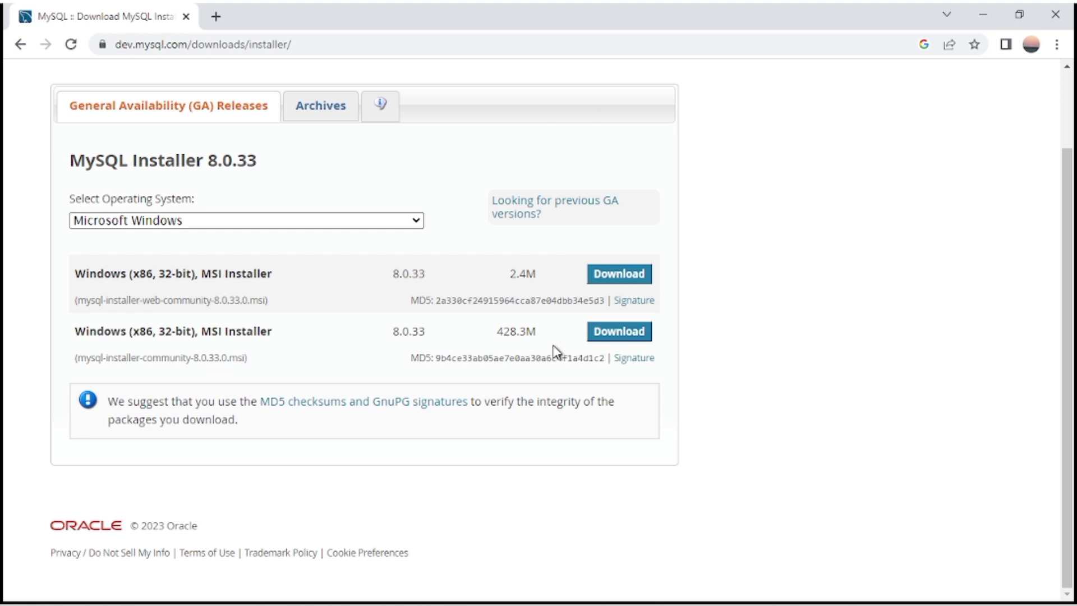
click(611, 339)
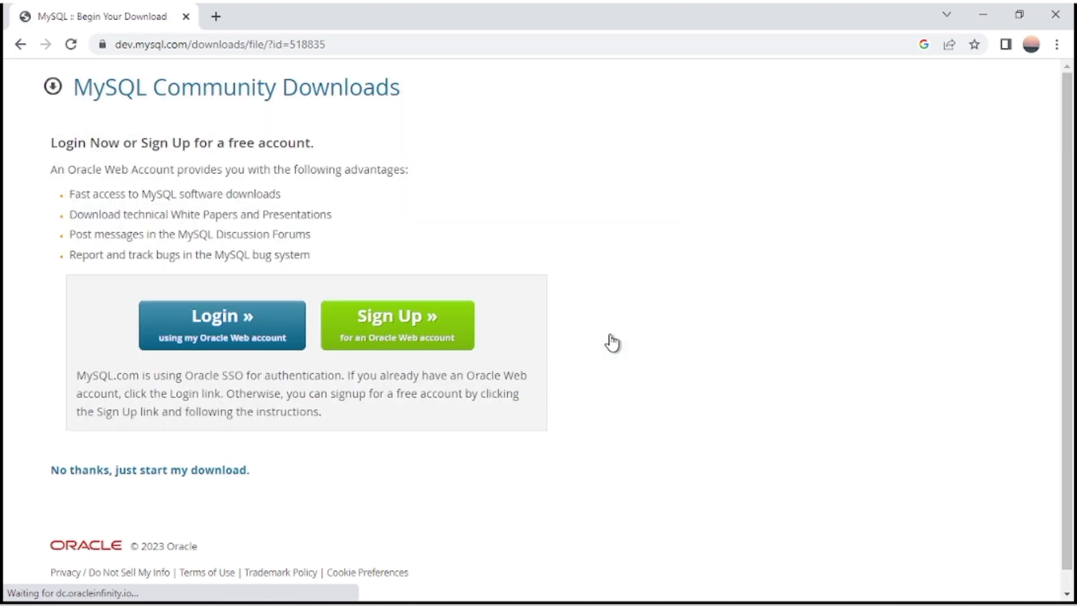
scroll(631, 410, down, 1)
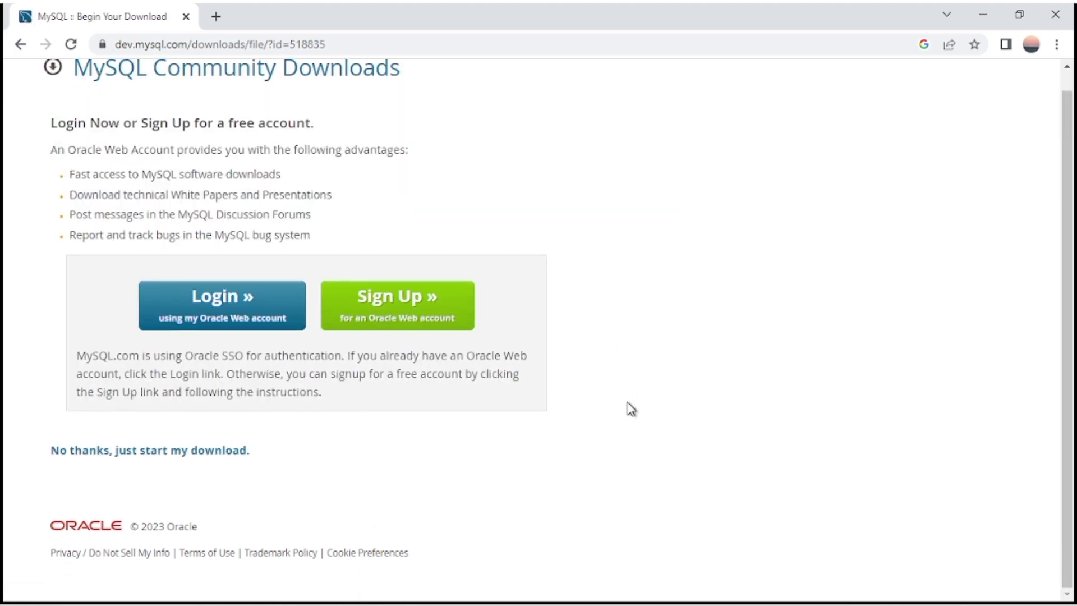
scroll(631, 410, up, 1)
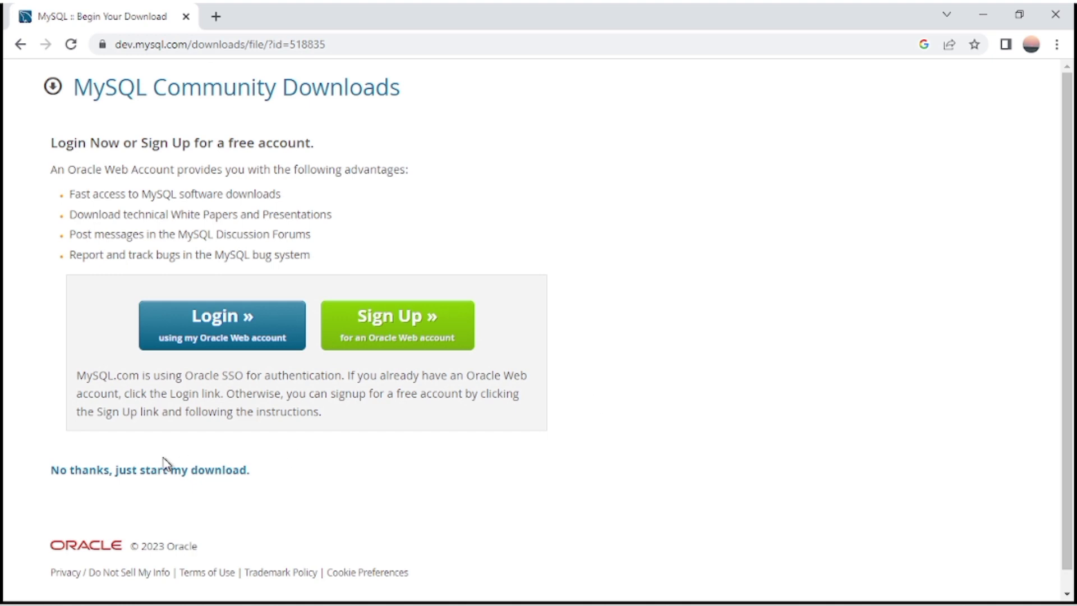
click(141, 473)
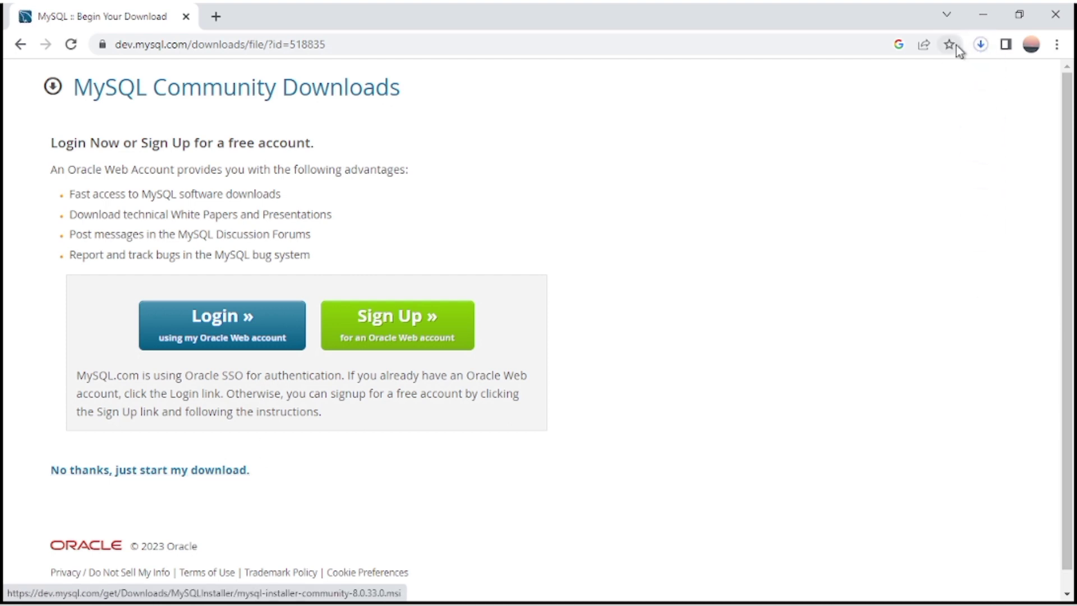
Cancel the installer download from Chrome's downloads list and minimize Chrome.
click(983, 45)
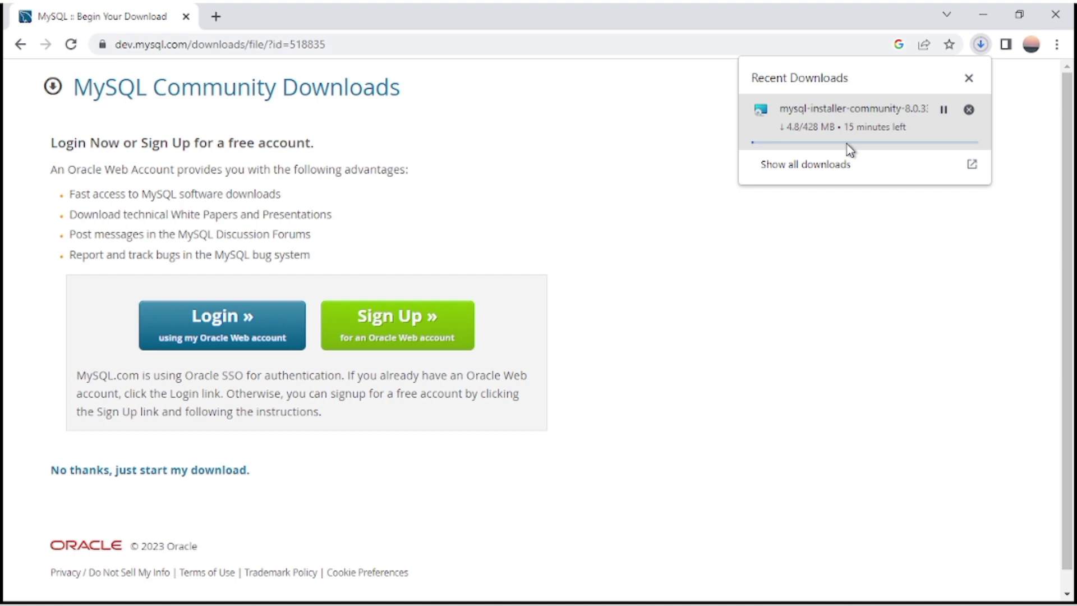
click(970, 110)
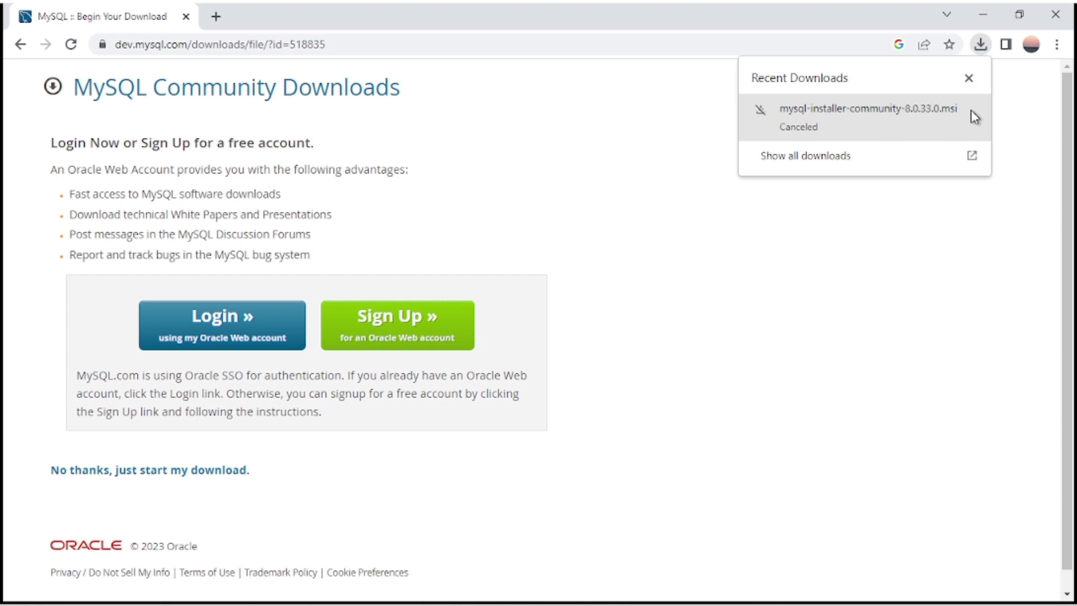
click(969, 78)
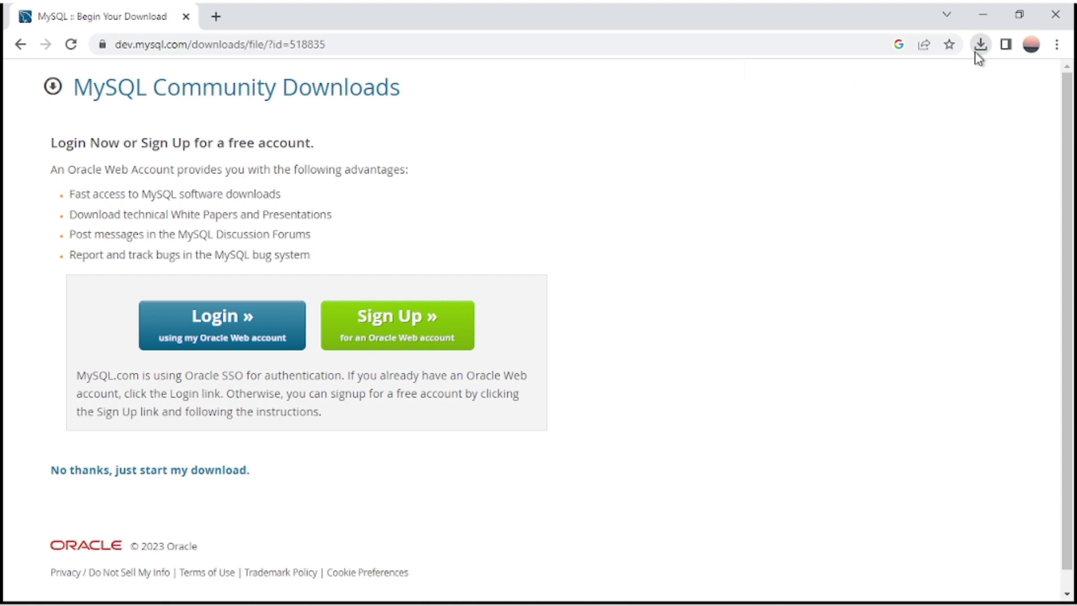
click(983, 15)
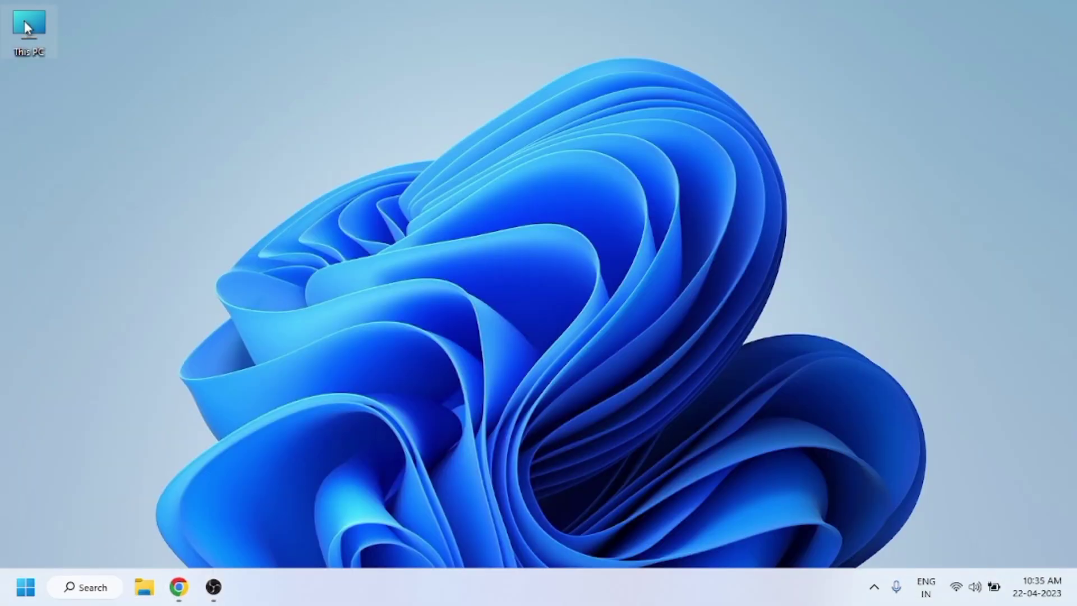
Open the Downloads folder via This PC, run mysql-installer-community, and minimize Explorer.
double_click(25, 22)
click(575, 167)
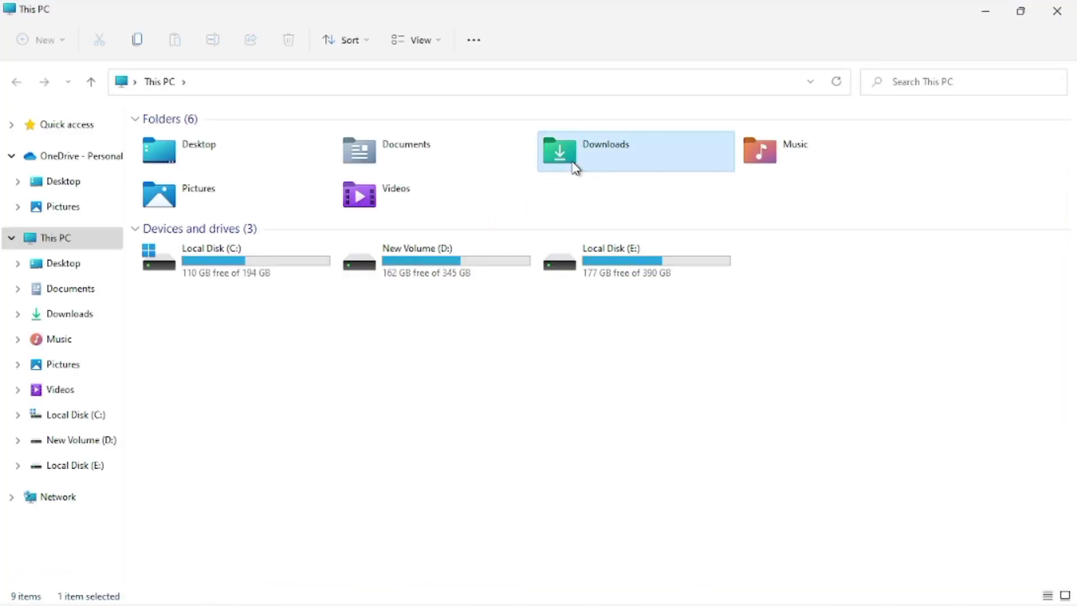
double_click(575, 167)
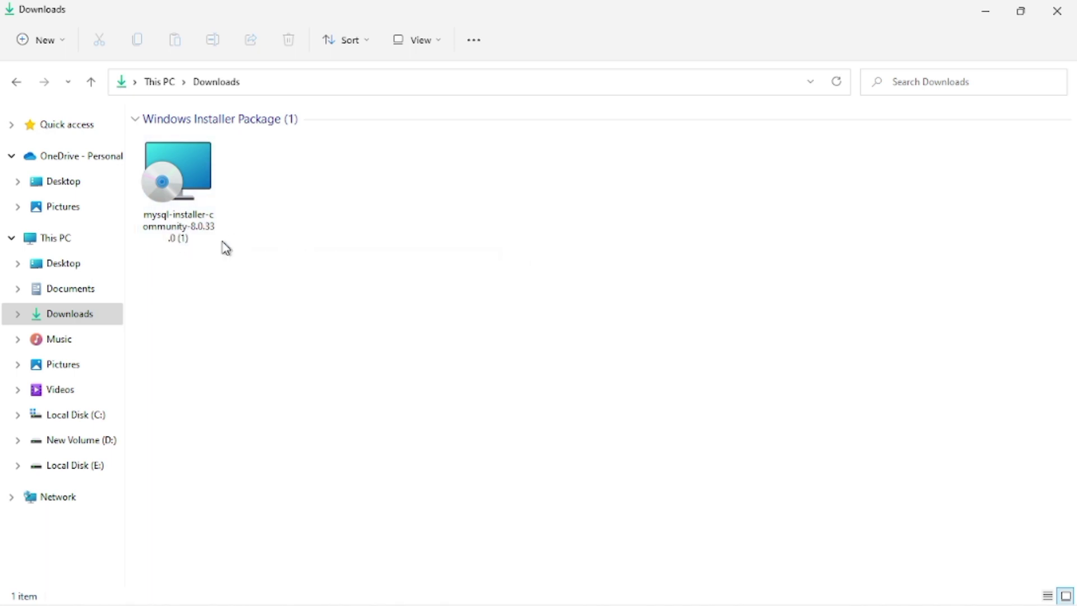
double_click(190, 210)
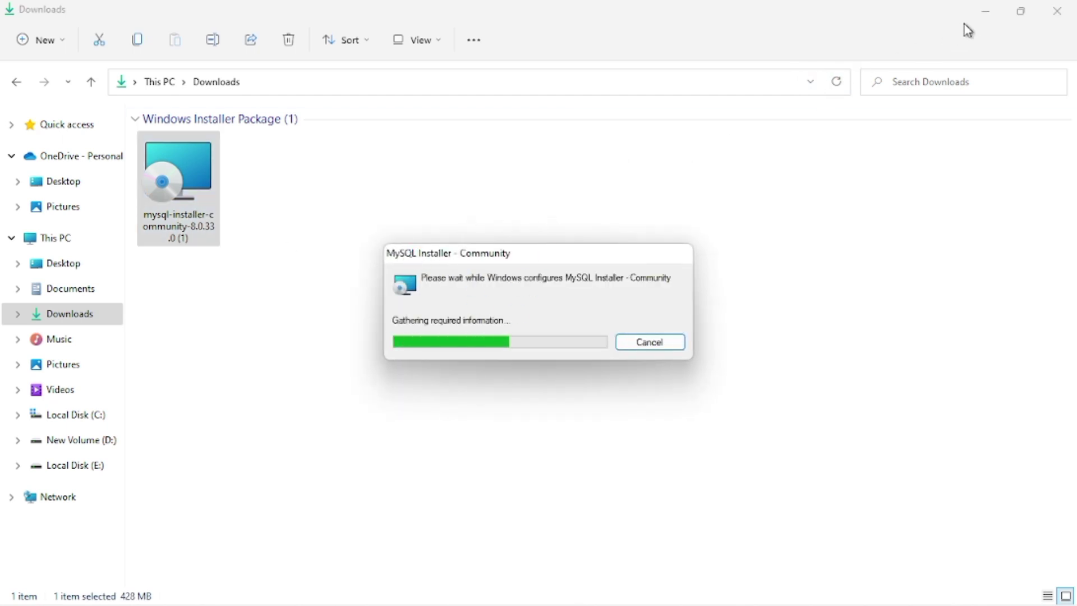
click(985, 14)
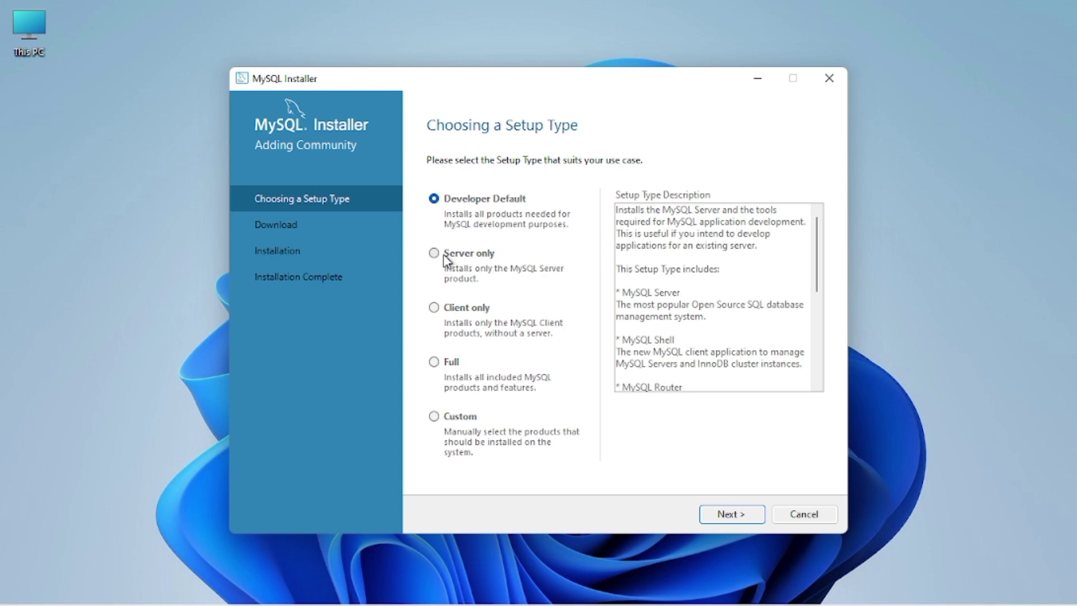
Compare the Server only, Client only and Full setup types, then choose Custom and continue.
click(443, 254)
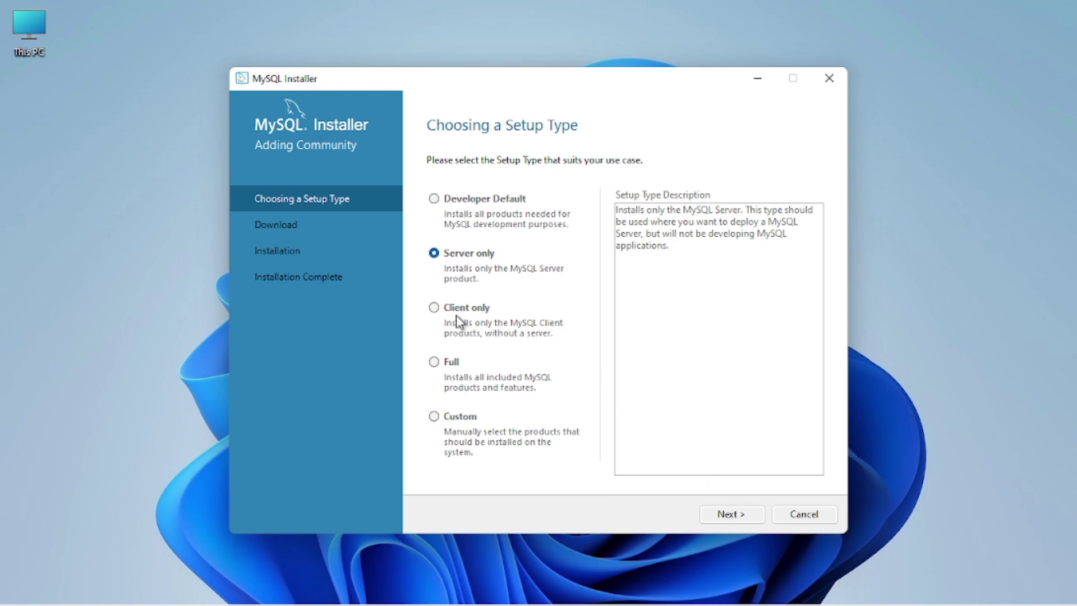
click(434, 307)
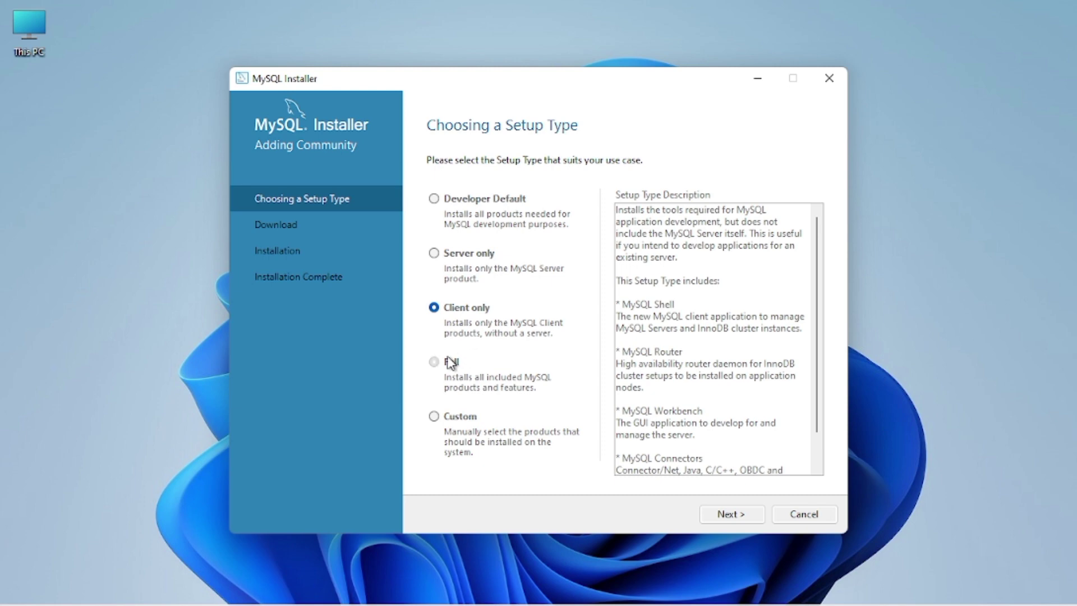
click(451, 361)
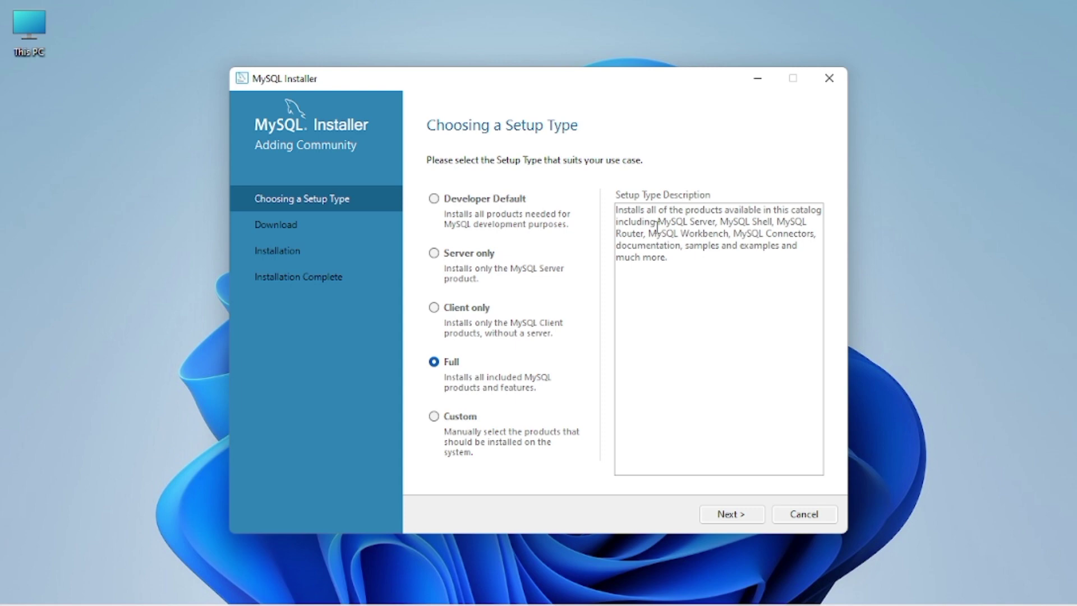
click(449, 420)
click(434, 362)
click(435, 416)
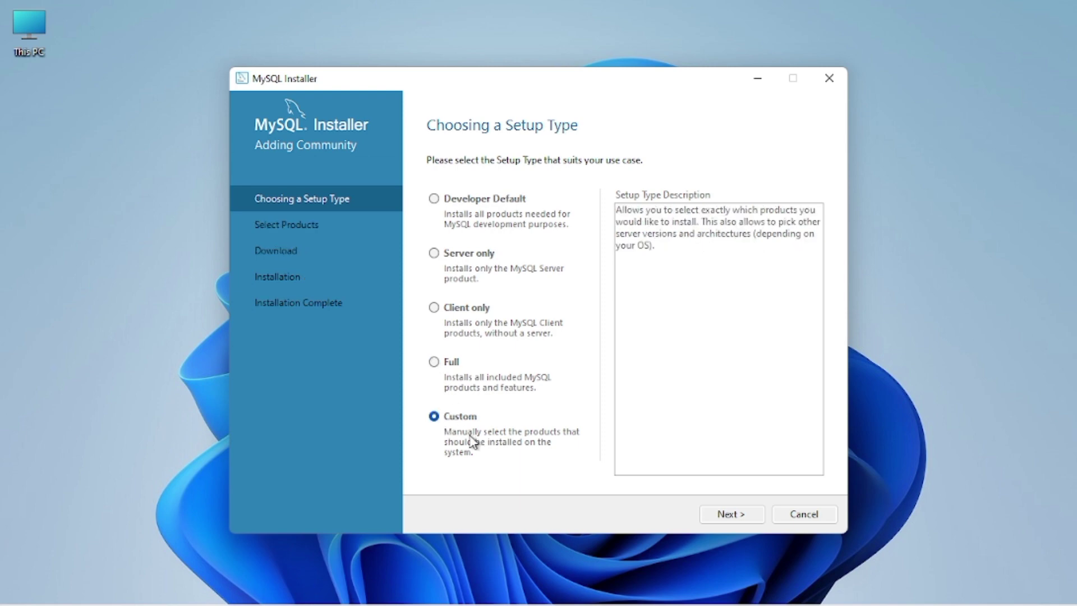
click(725, 520)
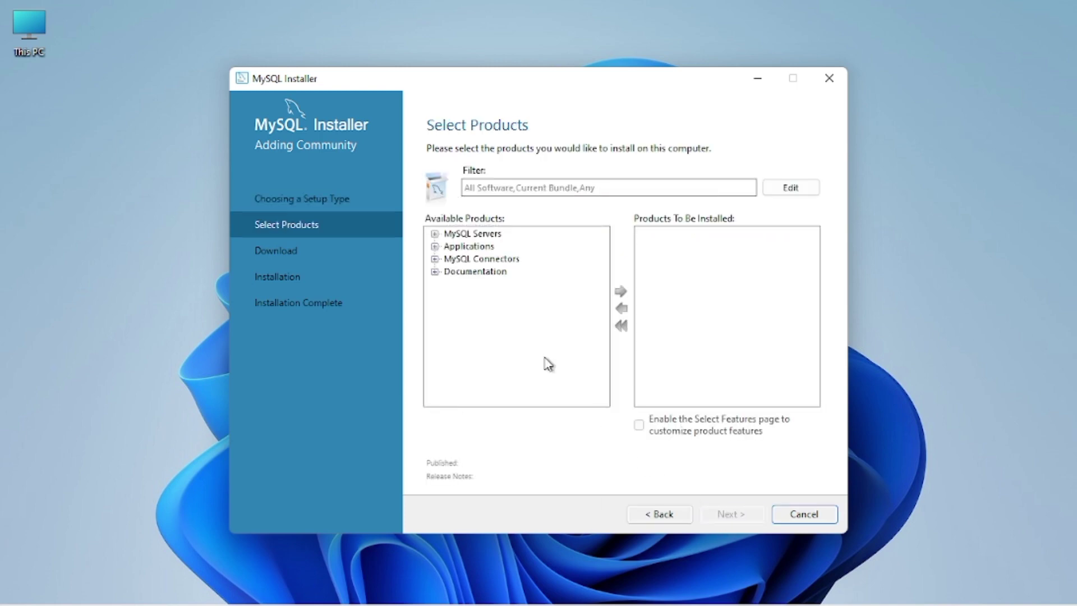
Add MySQL Server 8.0.33 - X64 and MySQL Workbench 8.0.33 - X64 to the install list.
double_click(493, 236)
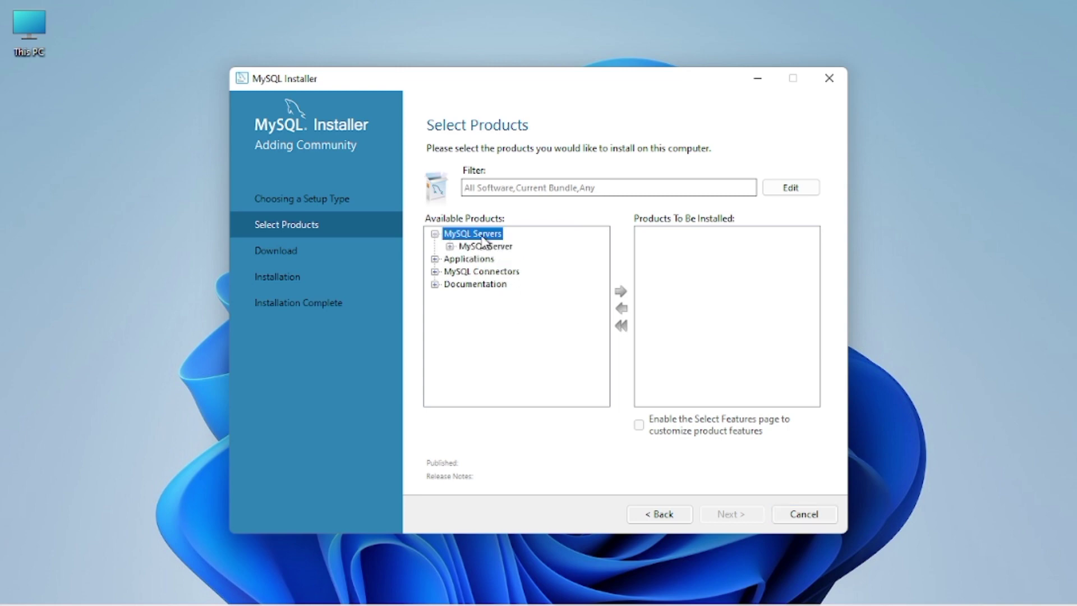
double_click(477, 246)
double_click(494, 259)
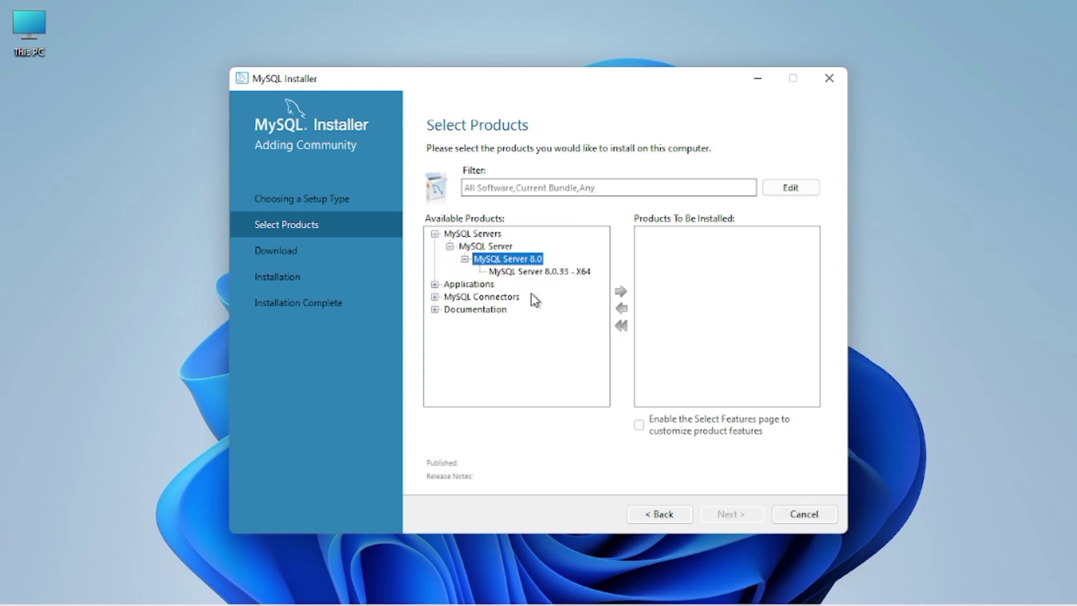
click(533, 272)
click(619, 291)
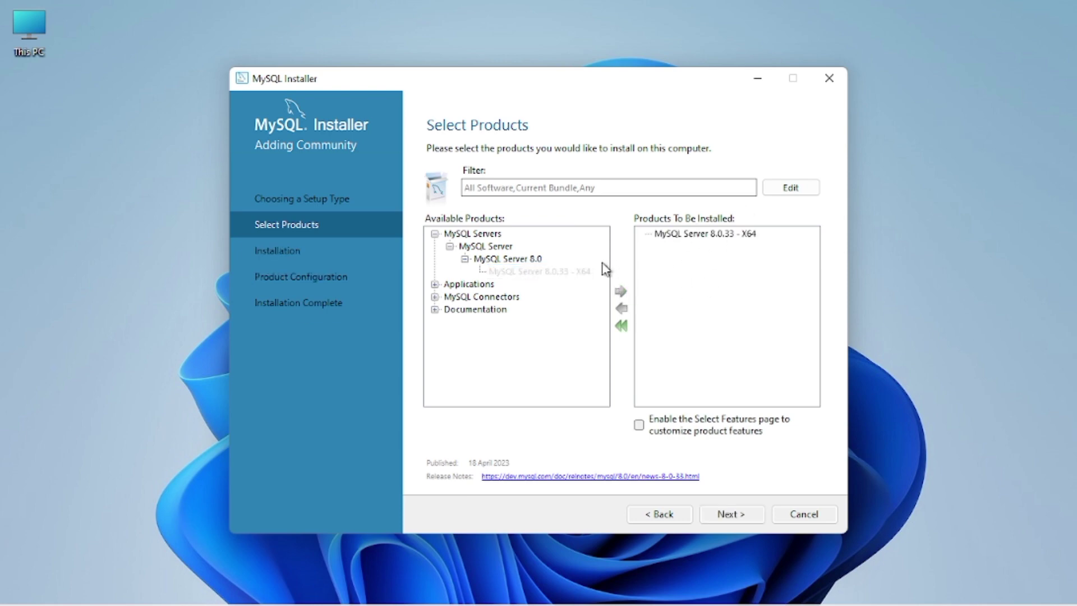
double_click(470, 286)
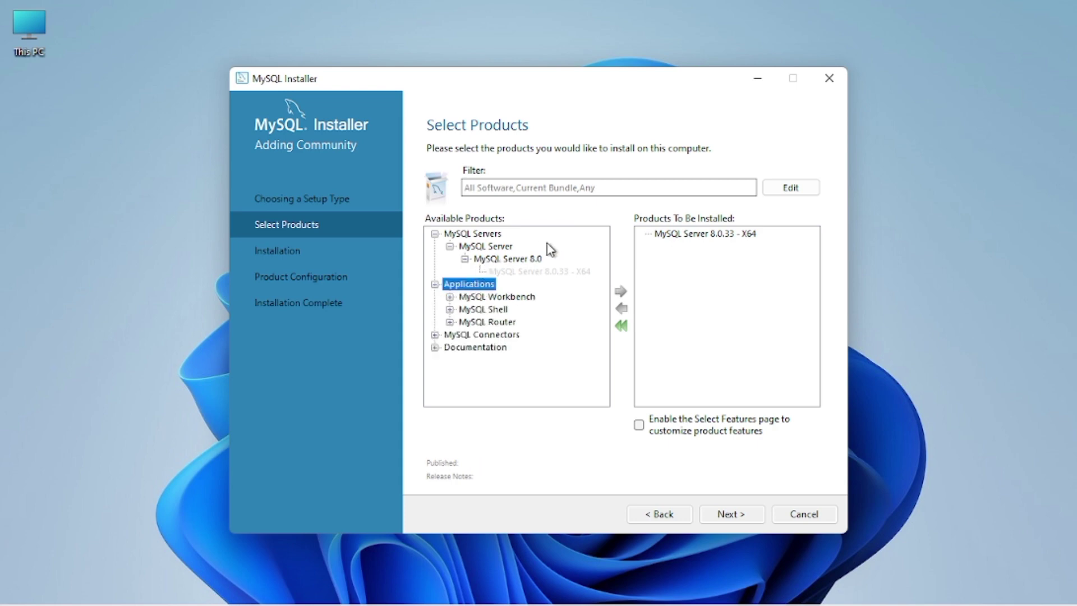
double_click(487, 297)
double_click(516, 310)
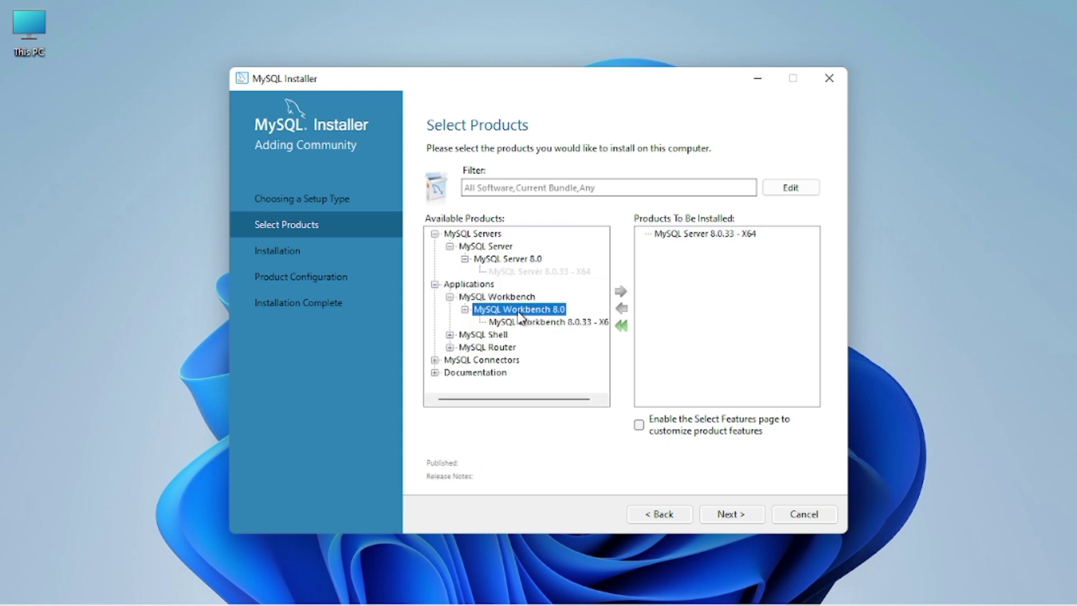
click(541, 322)
click(620, 293)
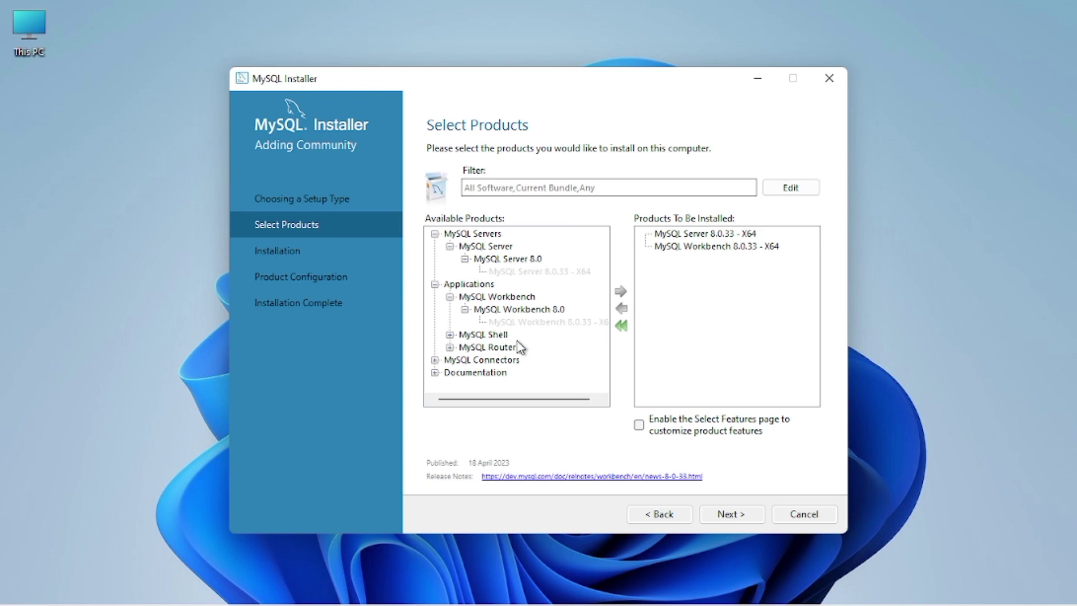
Add MySQL Shell 8.0.33 - X64 and MySQL Router 8.0.33 - X64 to the install list.
double_click(468, 336)
double_click(468, 337)
double_click(470, 336)
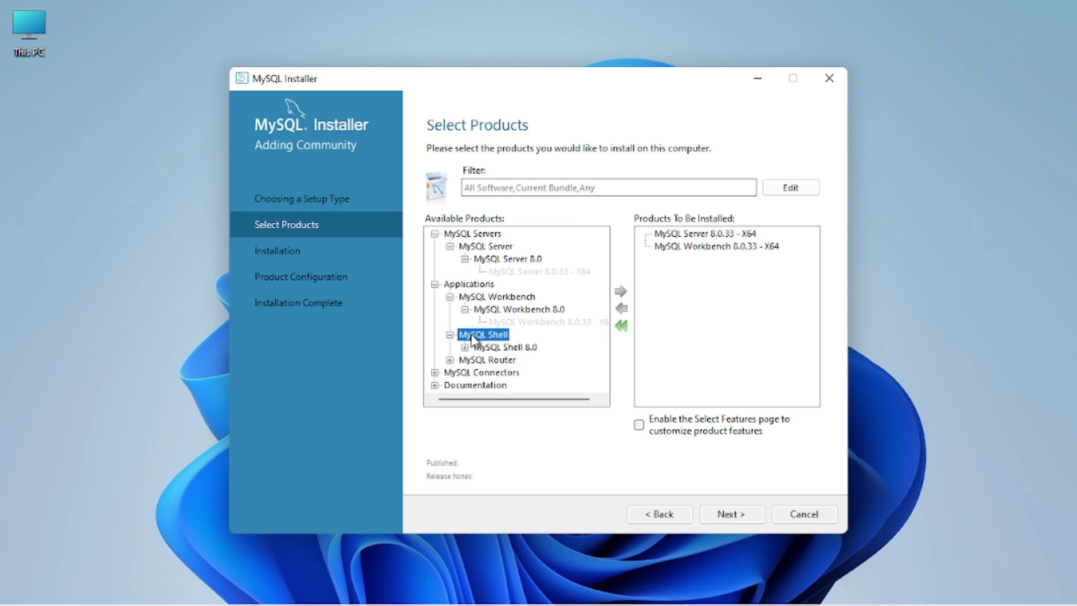
double_click(496, 348)
click(544, 362)
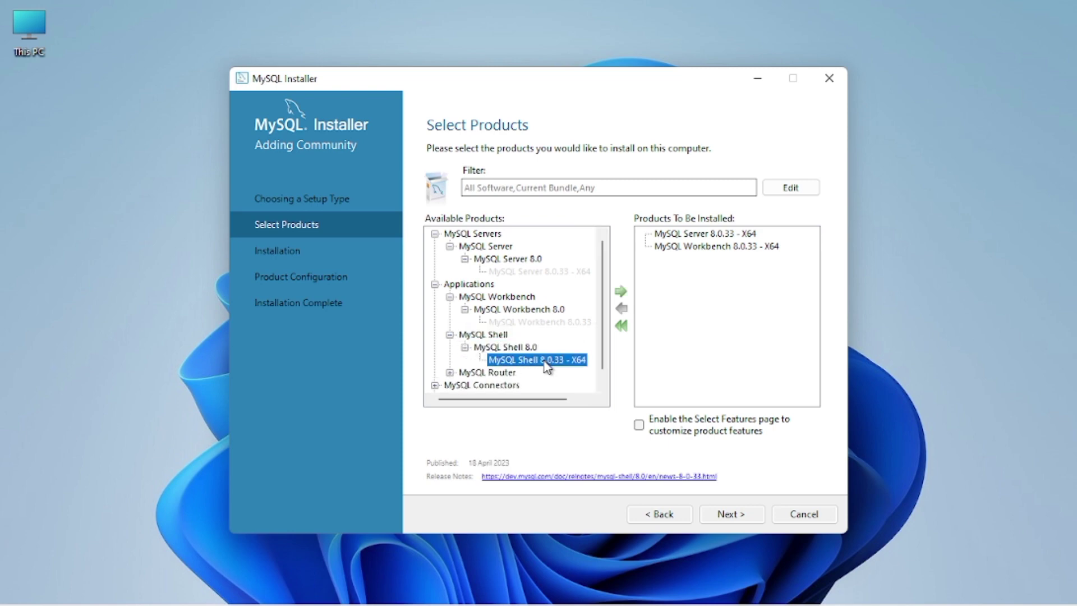
click(620, 292)
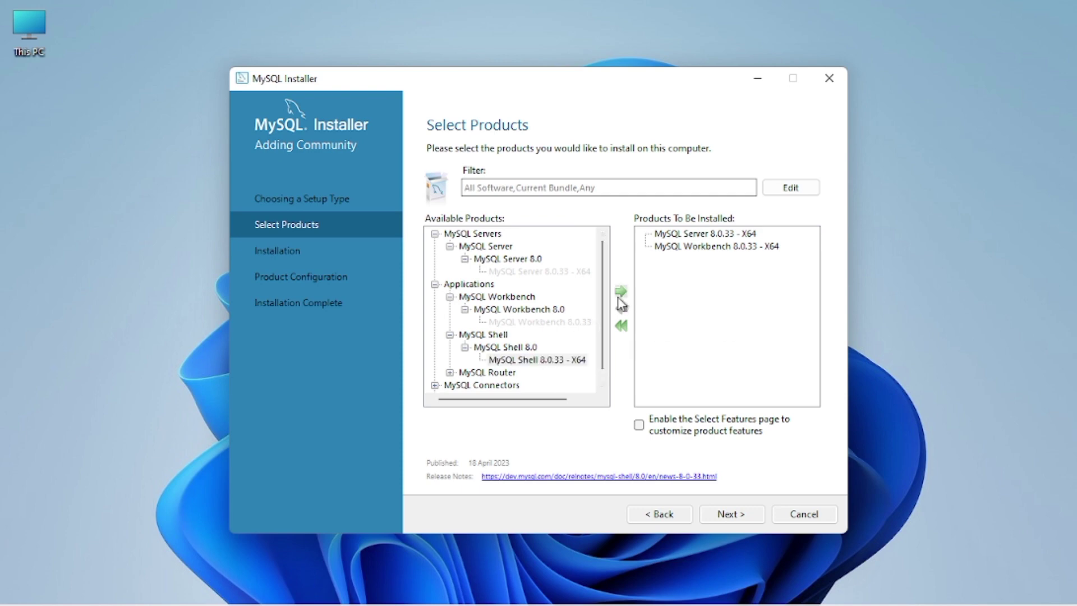
double_click(482, 373)
double_click(524, 385)
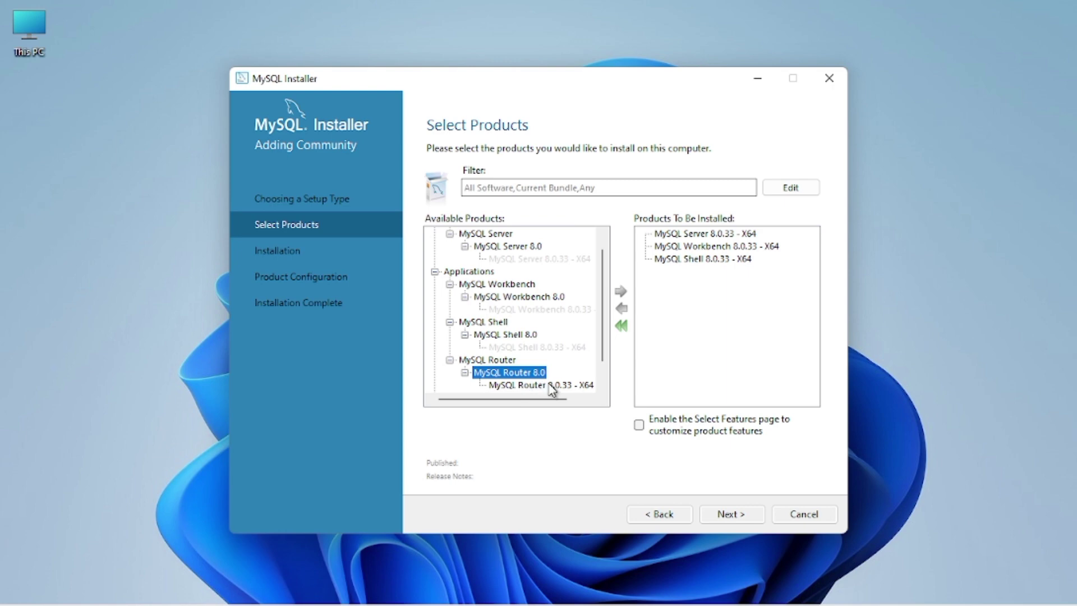
click(547, 387)
click(621, 291)
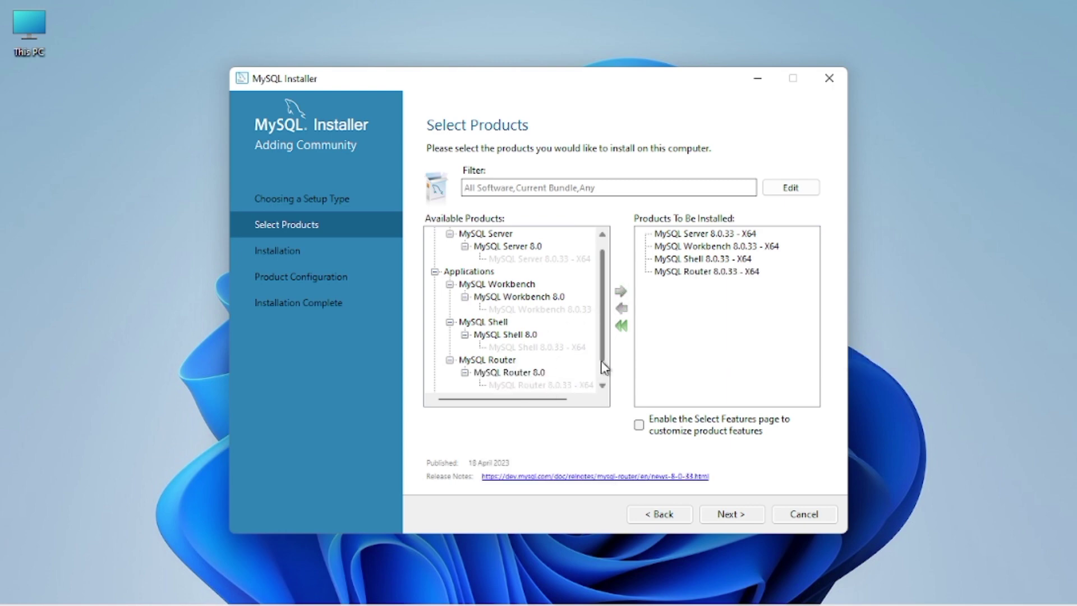
Browse the Connectors and Documentation categories without adding them, then move to Installation.
scroll(604, 382, down, 1)
double_click(482, 373)
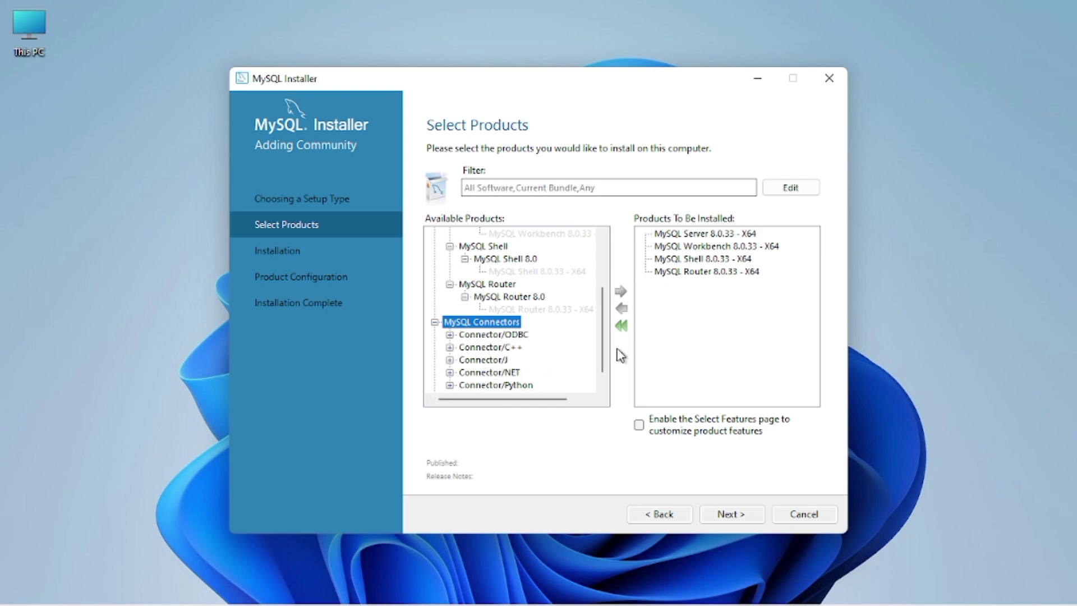
click(604, 387)
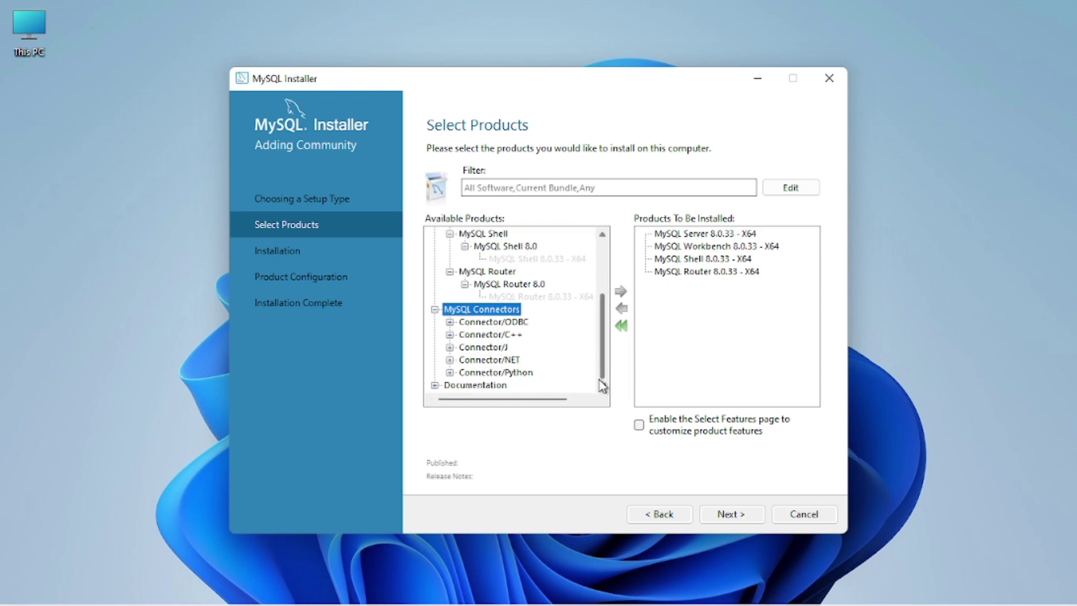
click(473, 385)
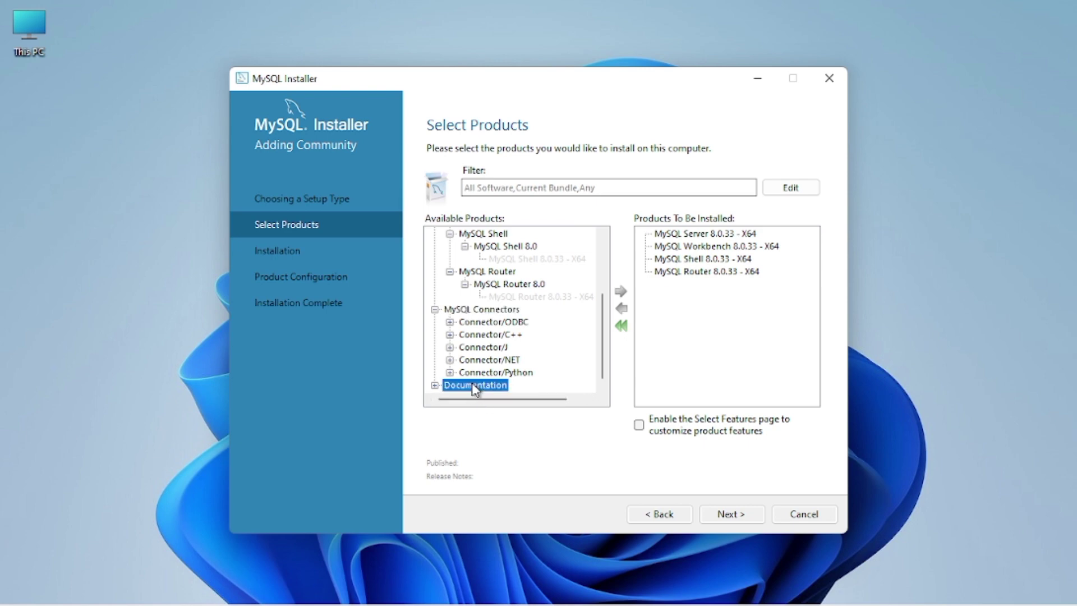
double_click(475, 386)
click(489, 376)
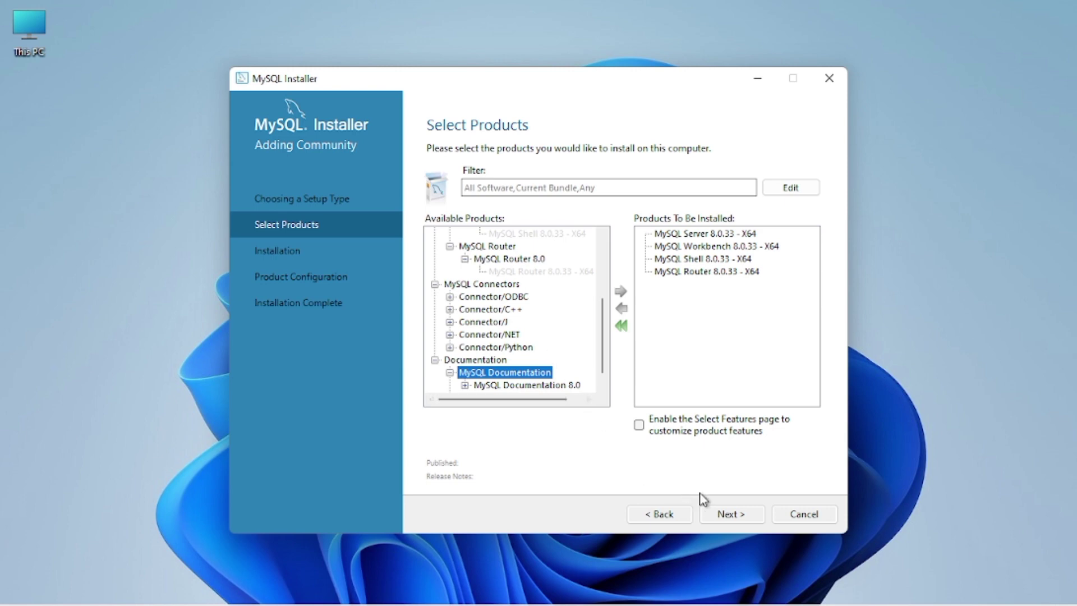
click(730, 515)
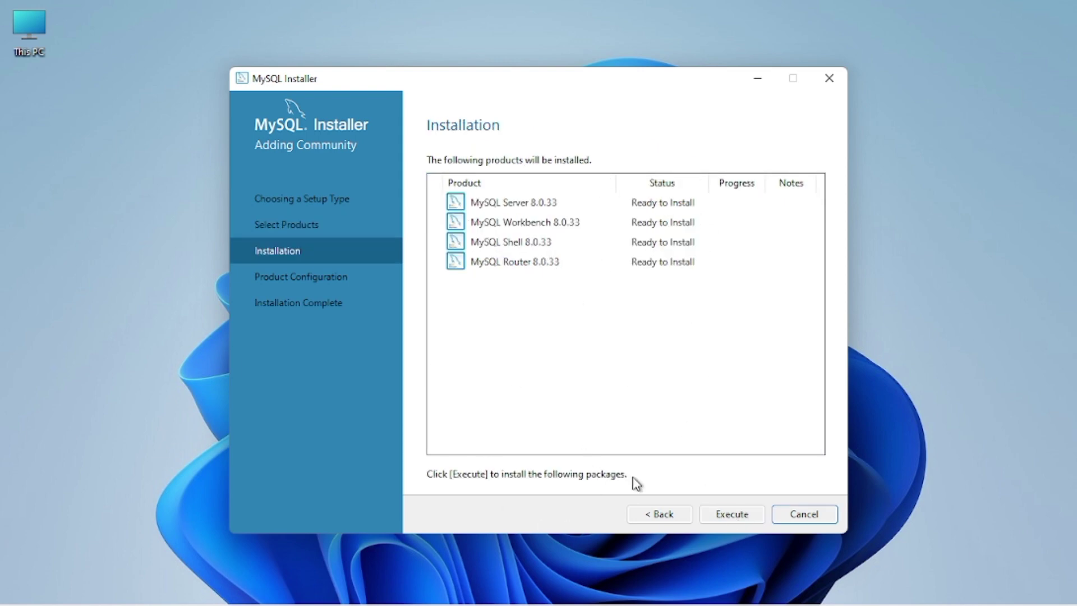
Execute the installation of the four 8.0.33 products and proceed once all show Complete.
click(729, 516)
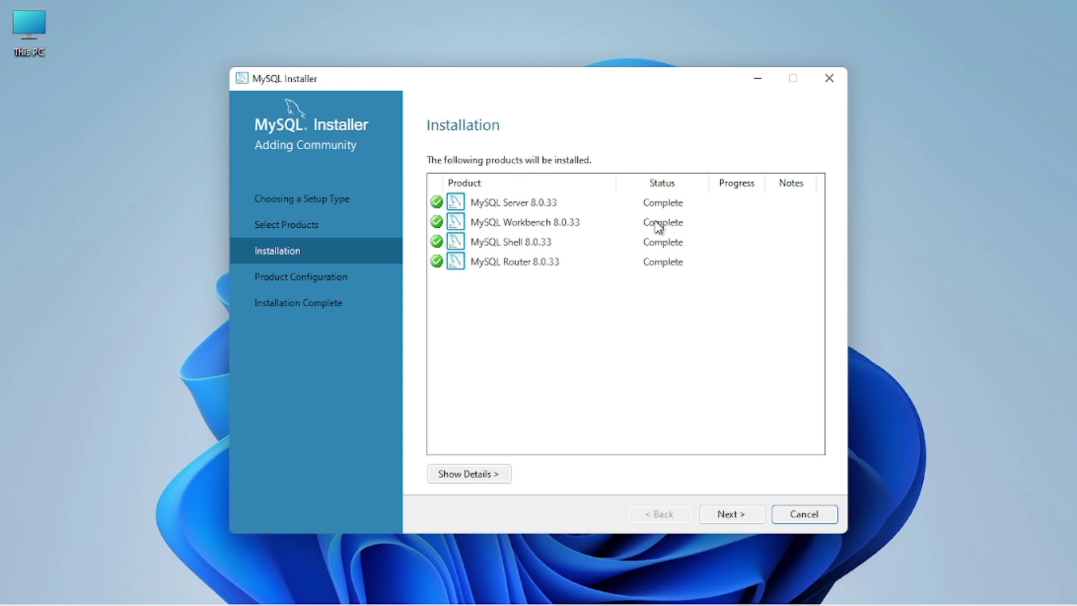
click(713, 515)
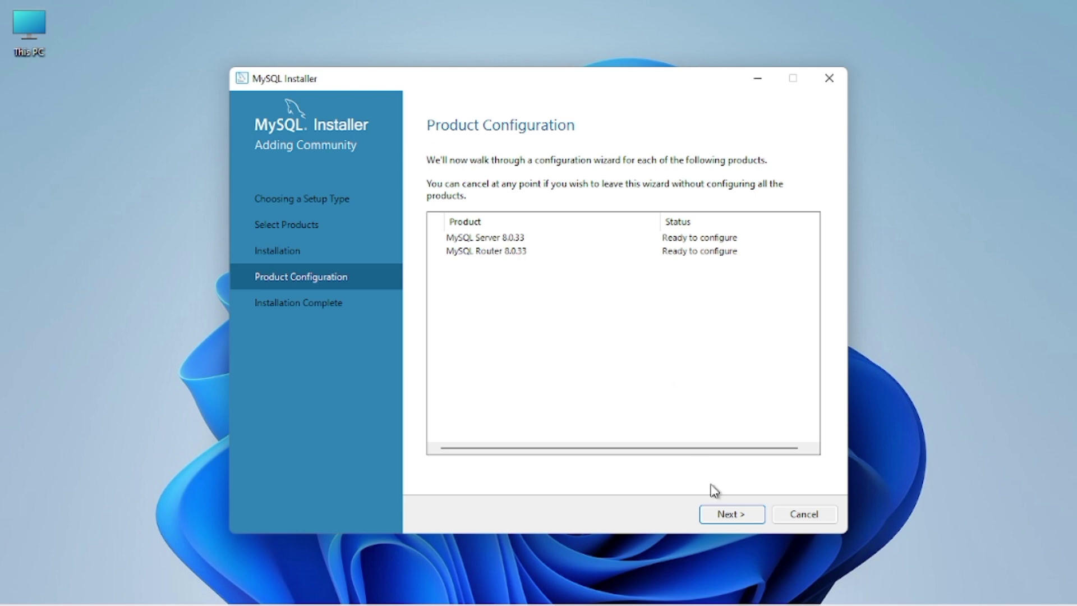
Keep the default server type, networking and strong password authentication settings.
click(737, 515)
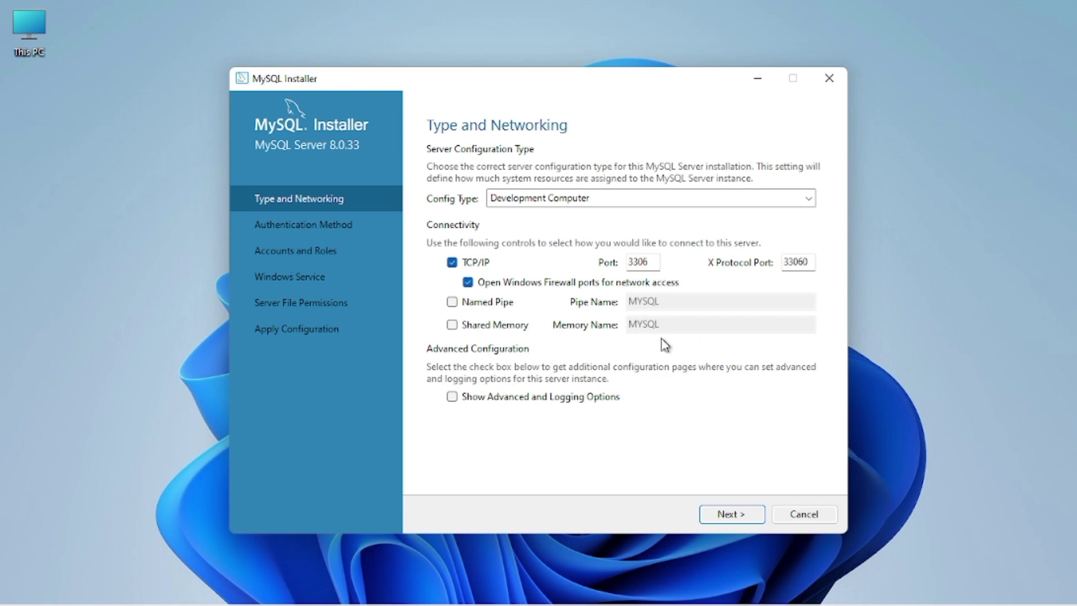
click(730, 517)
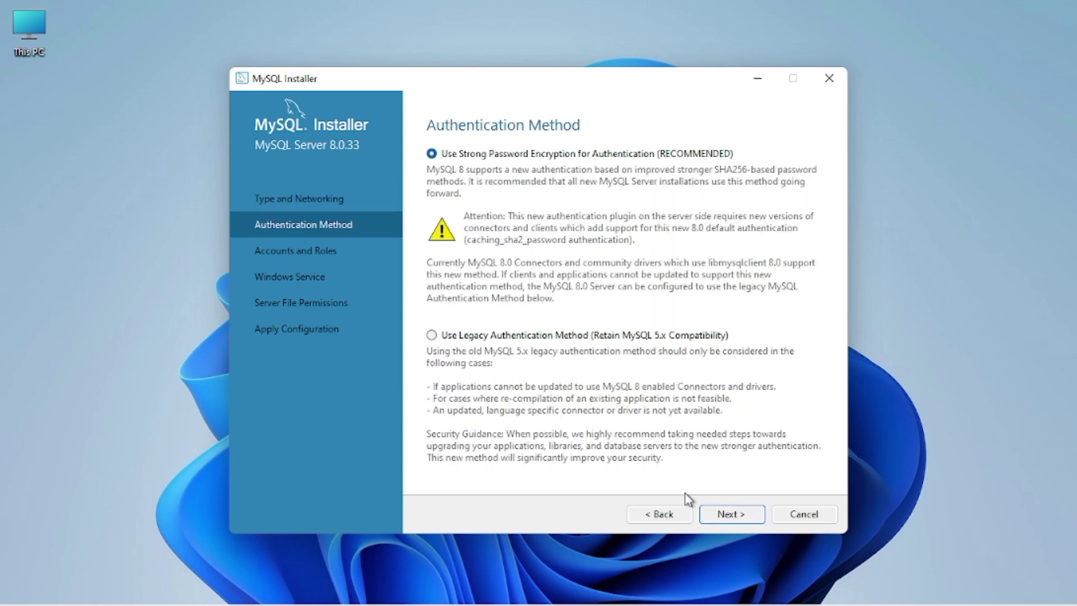
click(732, 513)
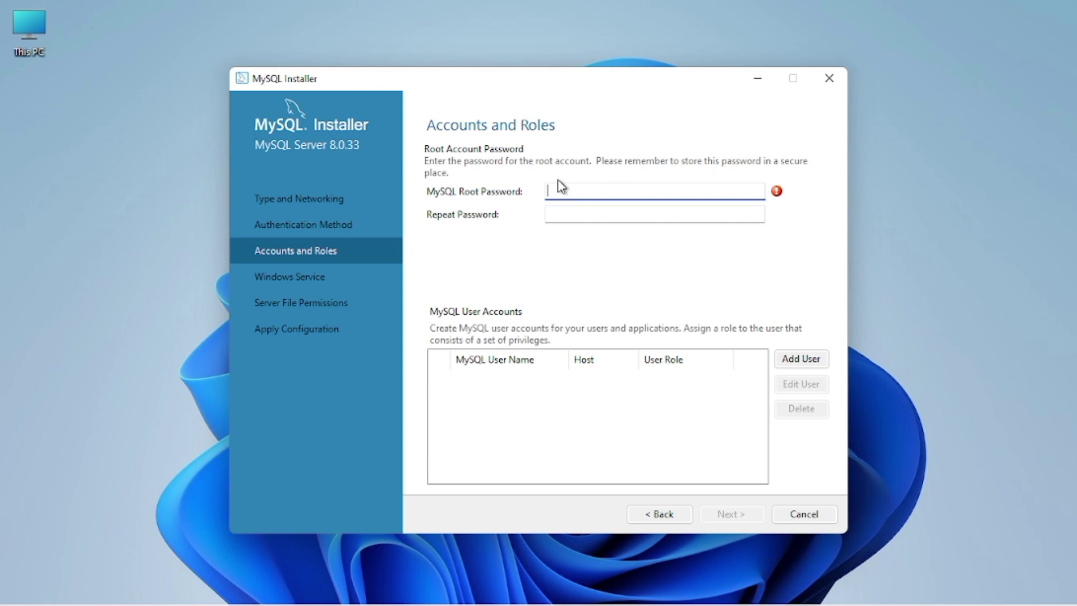
Set and repeat the root account password, keeping the default MySQL80 service and file permissions.
text(root)
click(586, 218)
text(root)
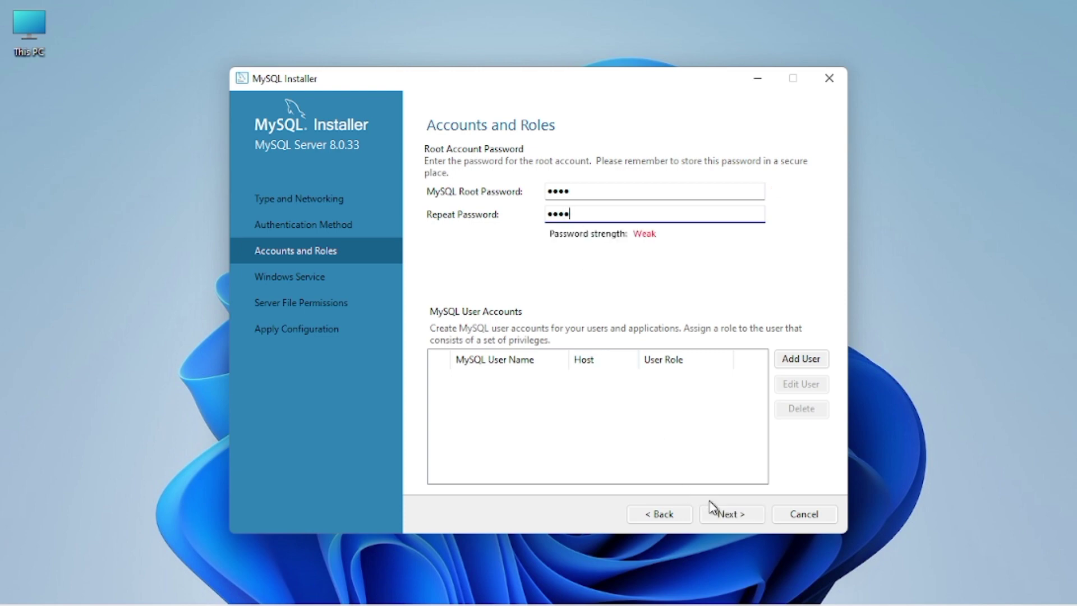
click(731, 514)
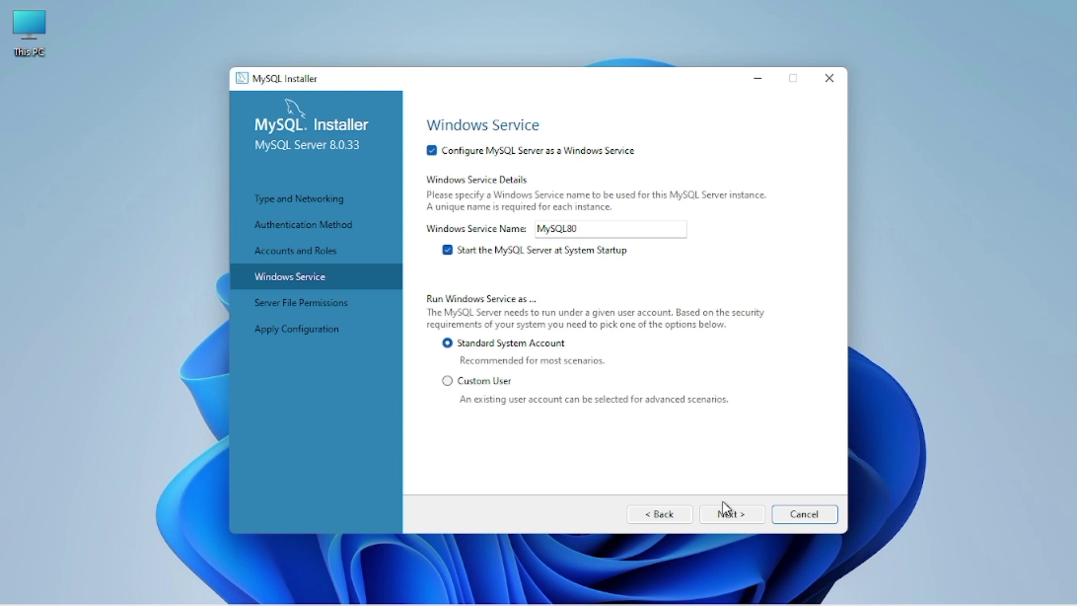
click(727, 517)
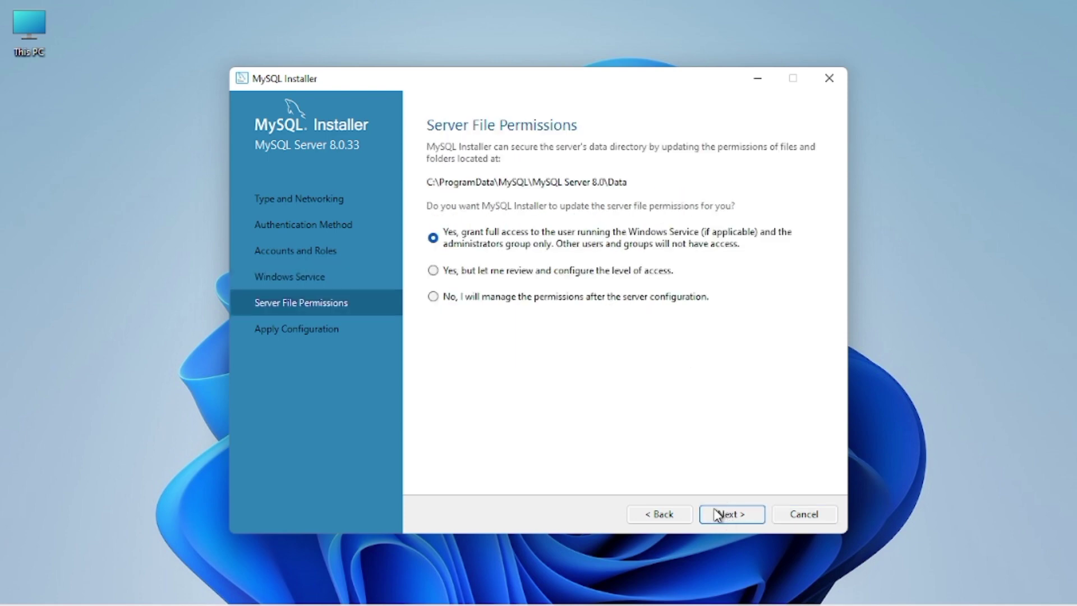
click(727, 515)
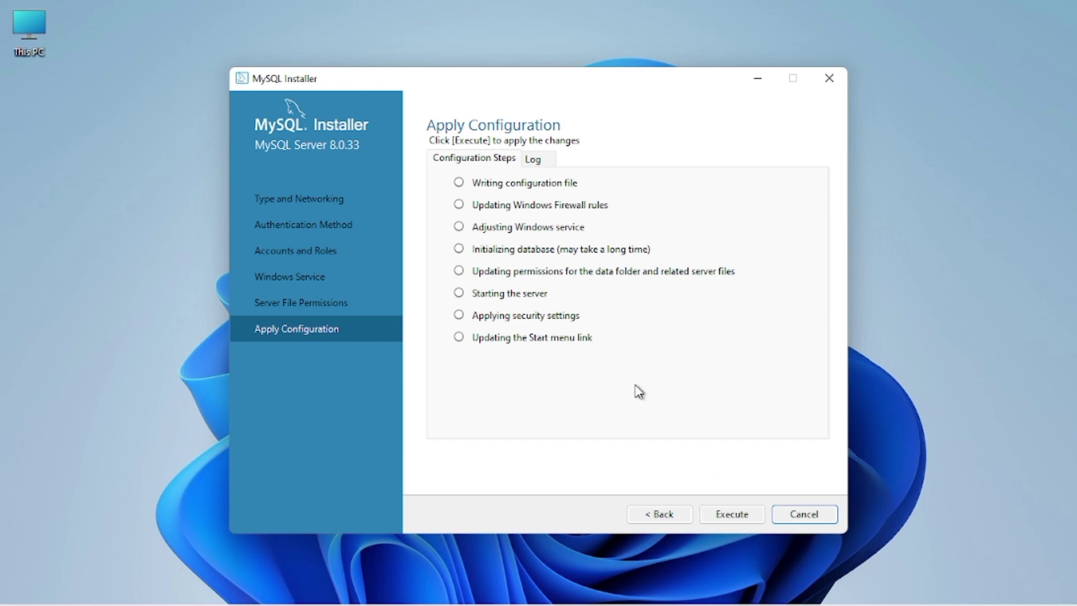
Execute all Apply Configuration steps for MySQL Server 8.0.33 and finish once they complete.
click(732, 520)
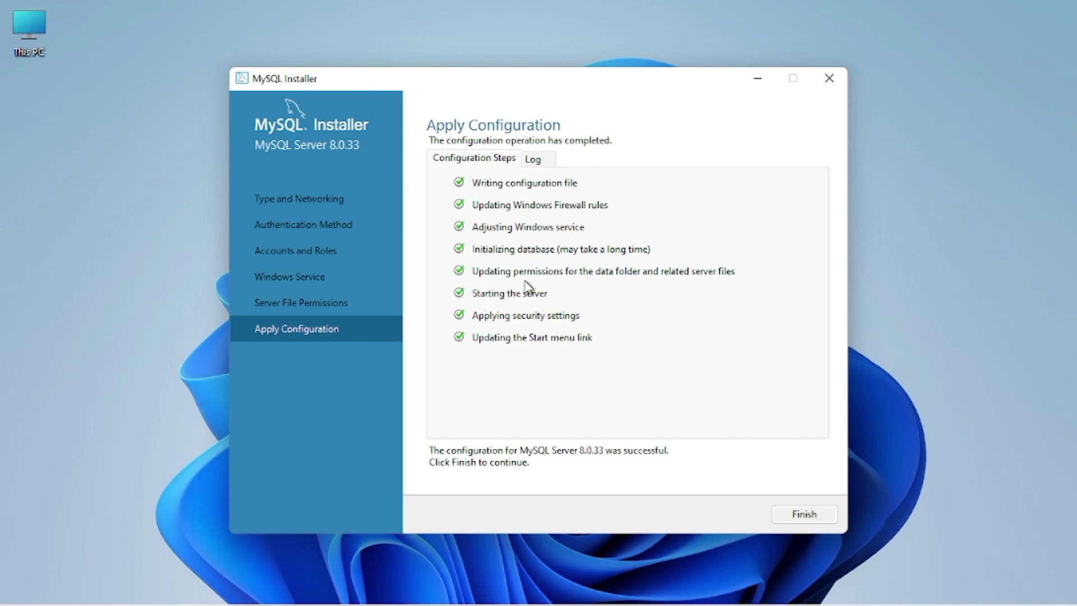
click(799, 513)
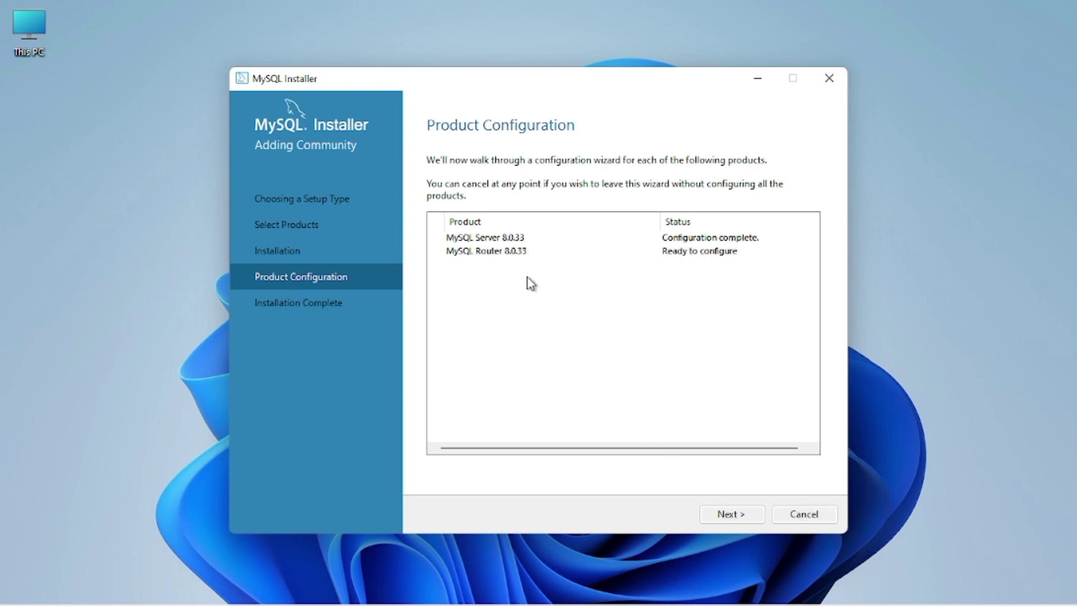
Skip MySQL Router configuration, finish the installer, and close the MySQL Shell console it launches.
click(716, 517)
click(724, 519)
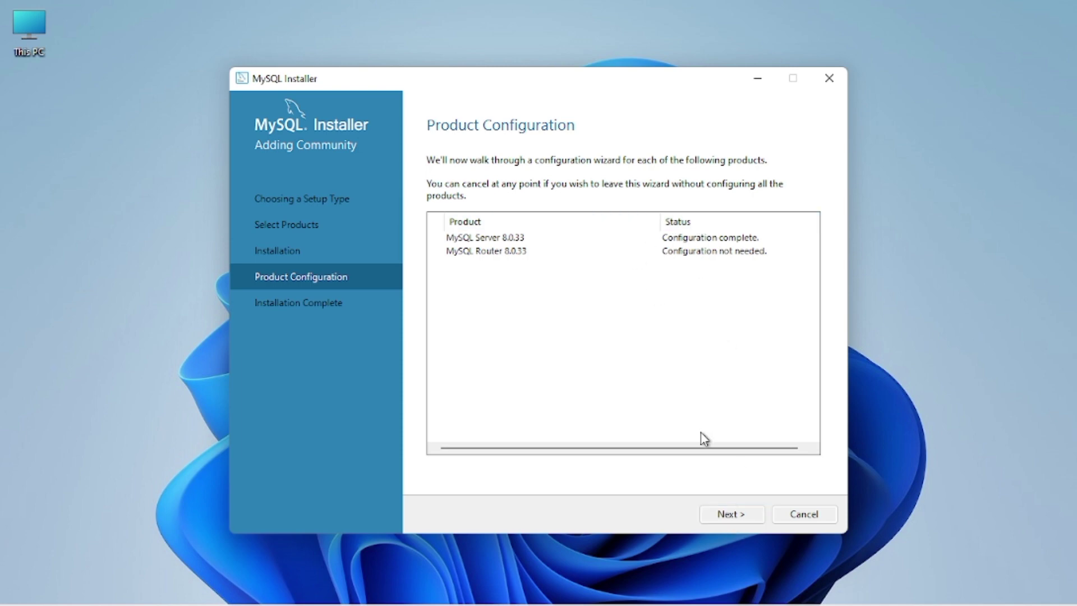
click(741, 516)
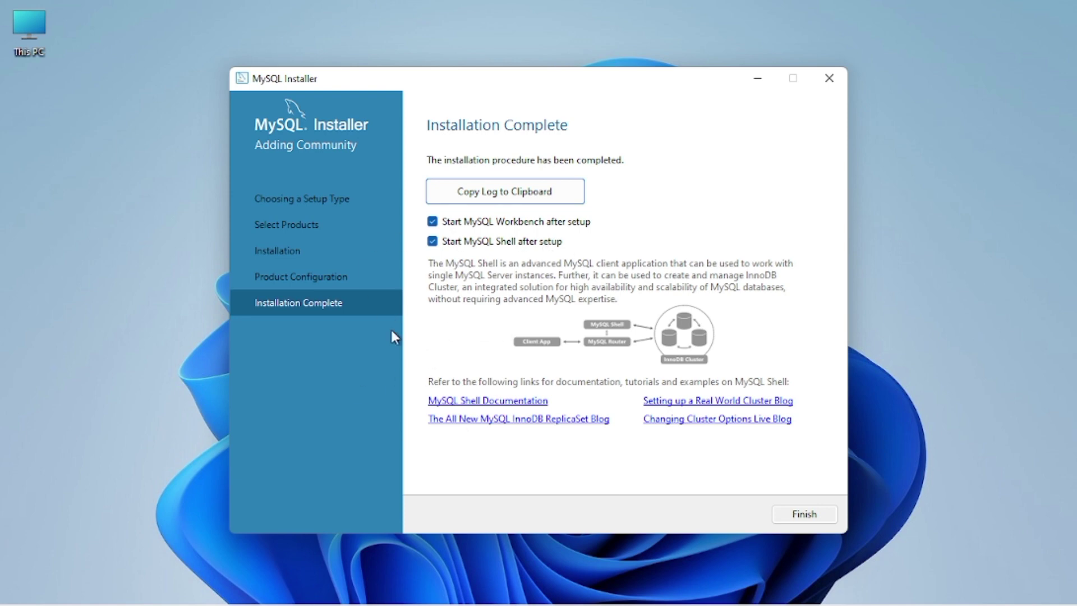
click(806, 515)
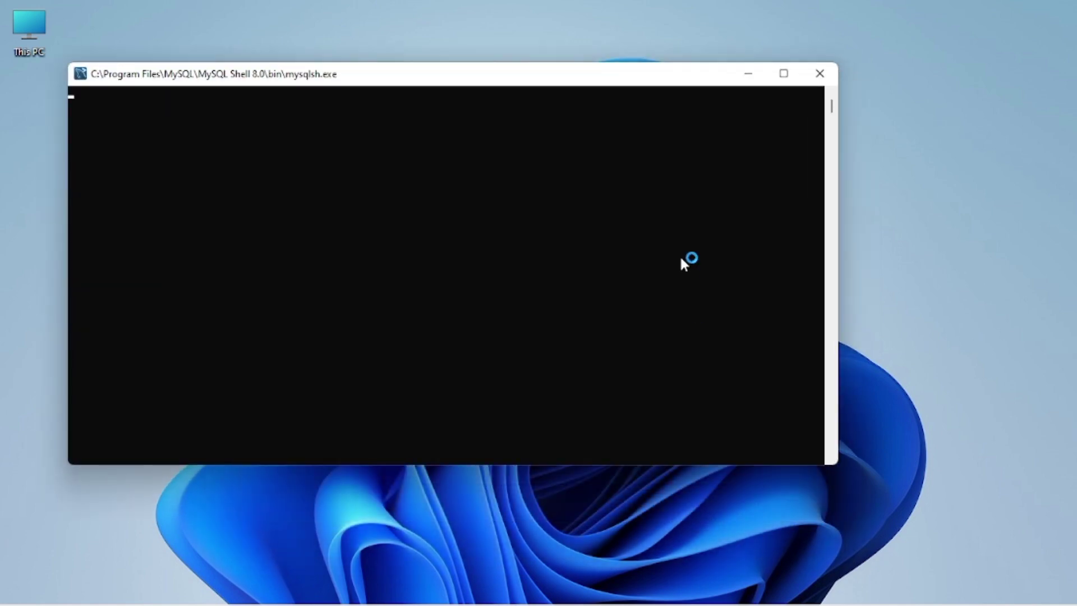
click(816, 75)
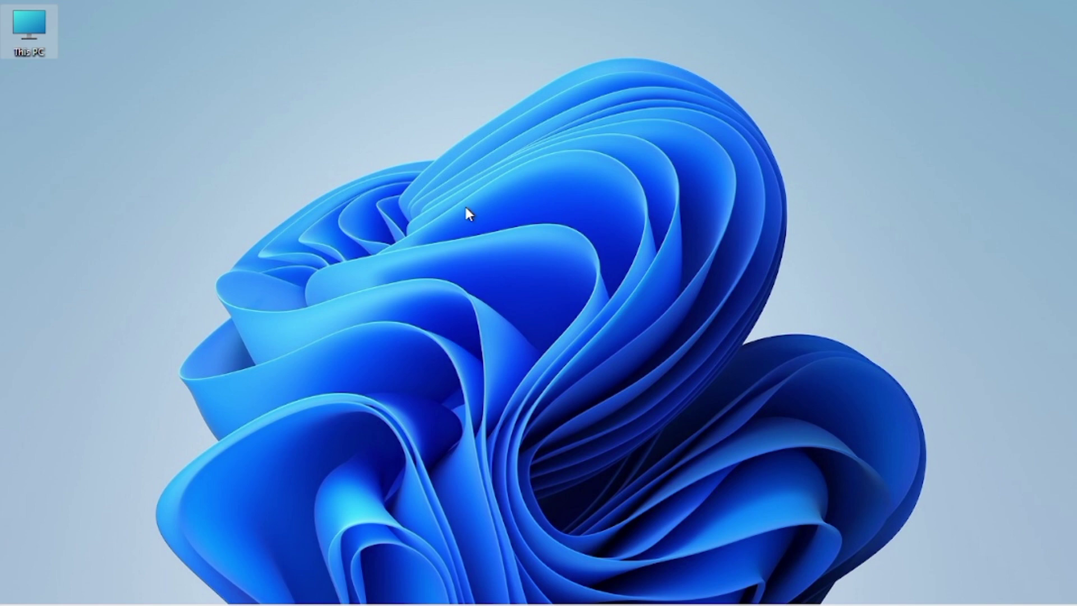
Launch MySQL 8.0 Command Line Client from a Start menu search for 'mysql', and close Workbench.
key(super)
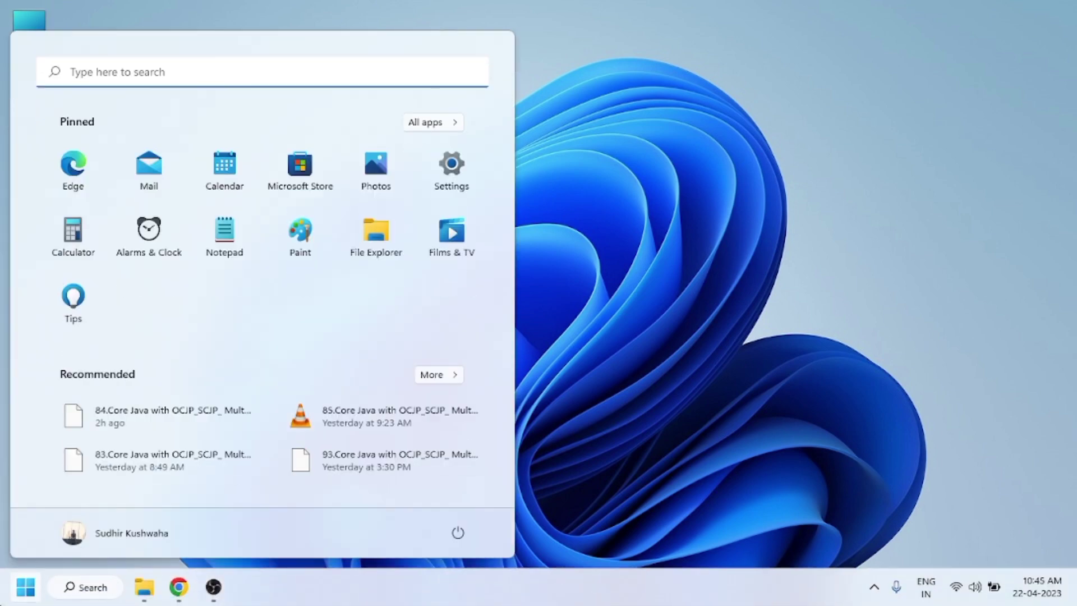
text(mysq)
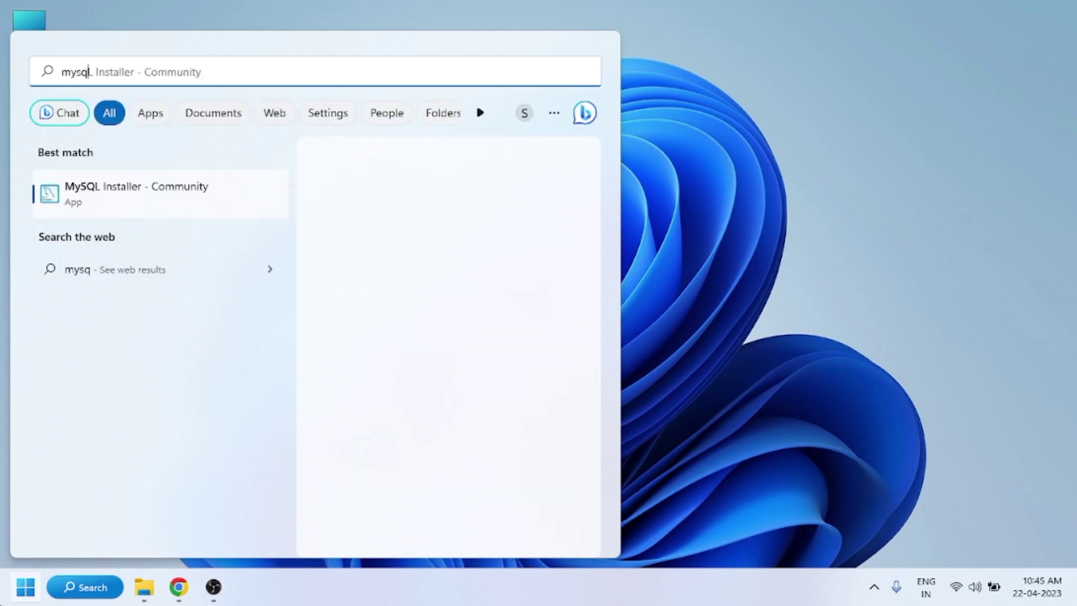
text(l)
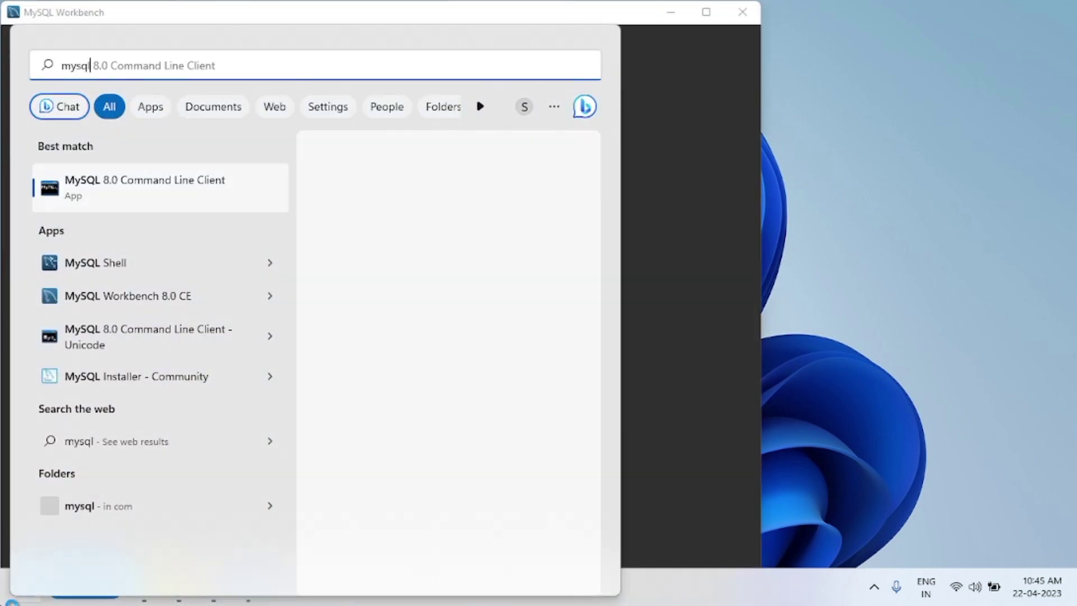
key(Return)
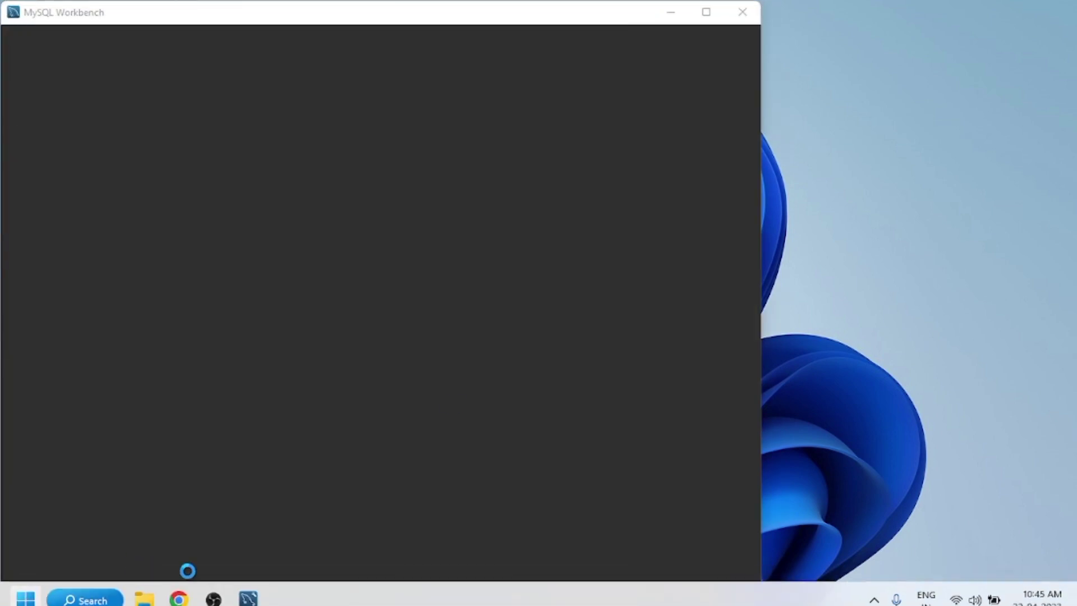
click(743, 16)
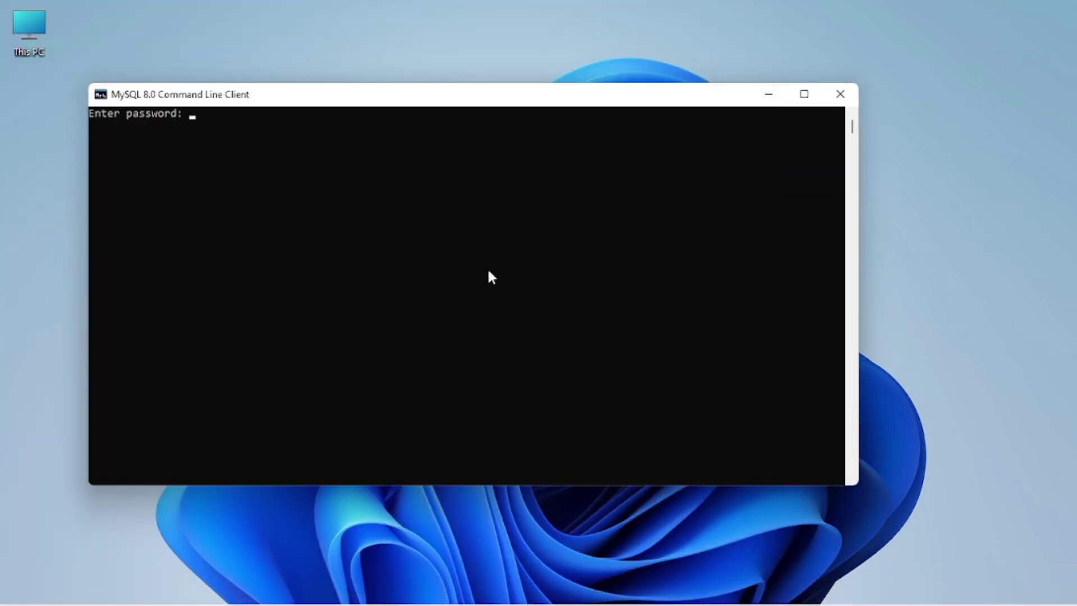
Log in to the command line client with the root password and maximize its window.
text(****)
key(Return)
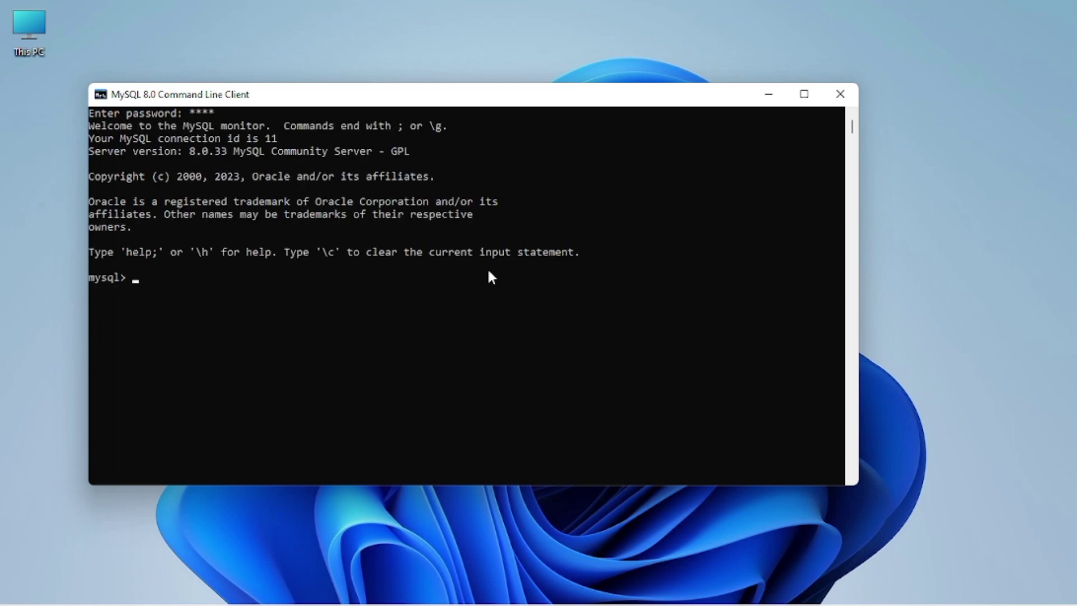
click(803, 94)
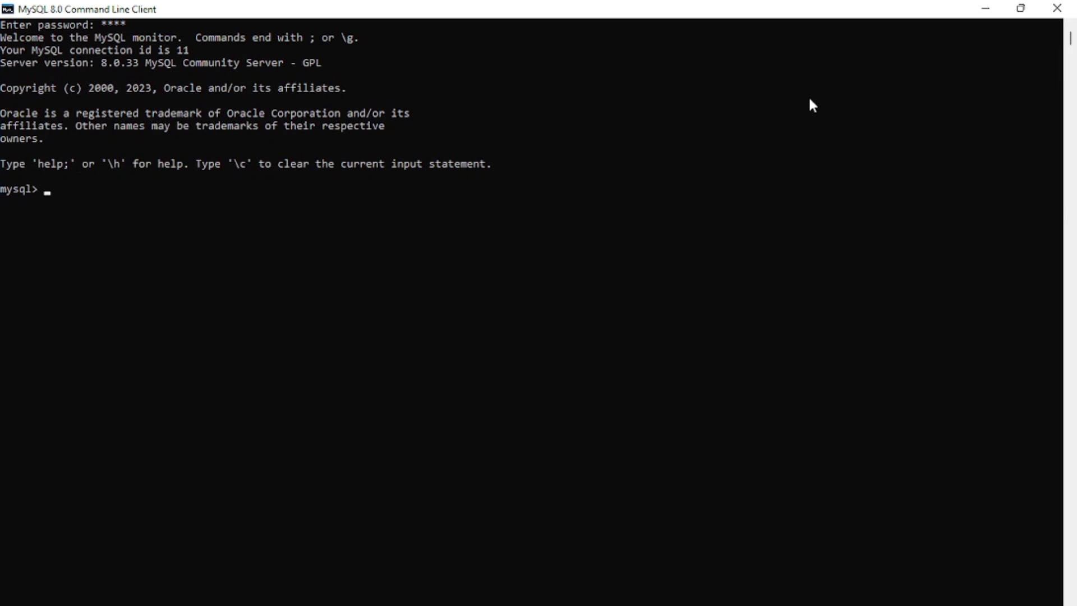
Run 'show databases;' to list the four existing databases, then begin typing 'create database MYdata'.
text(show databases;)
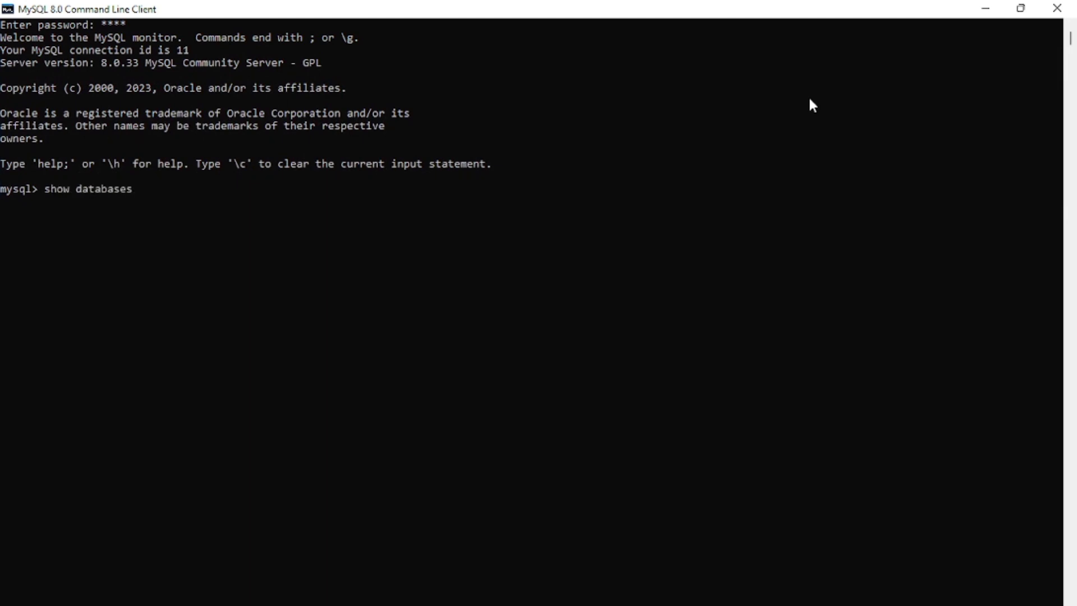
key(Return)
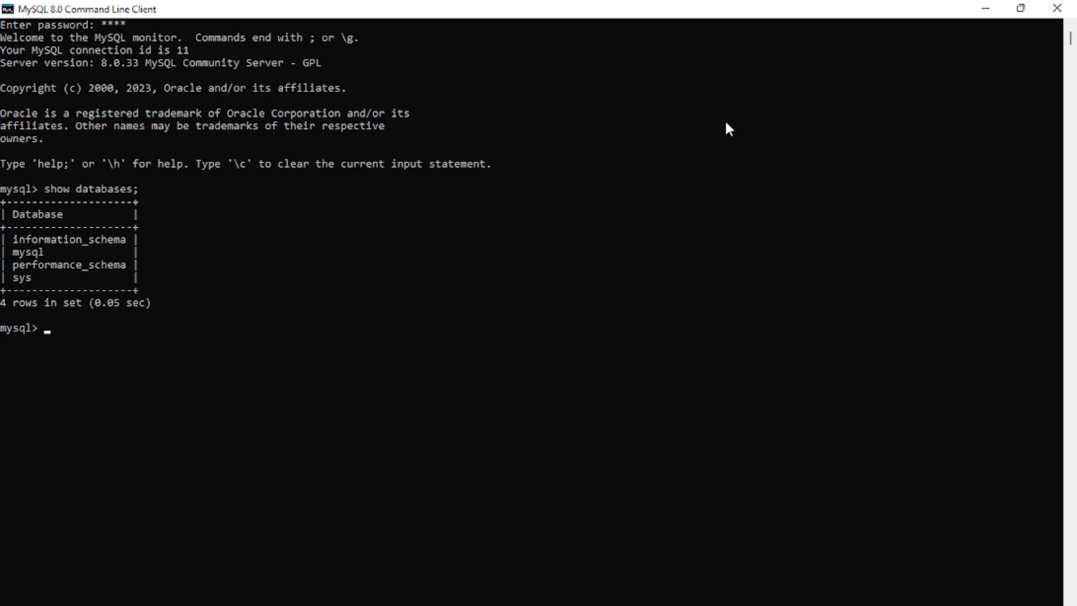
text(create database MYdata)
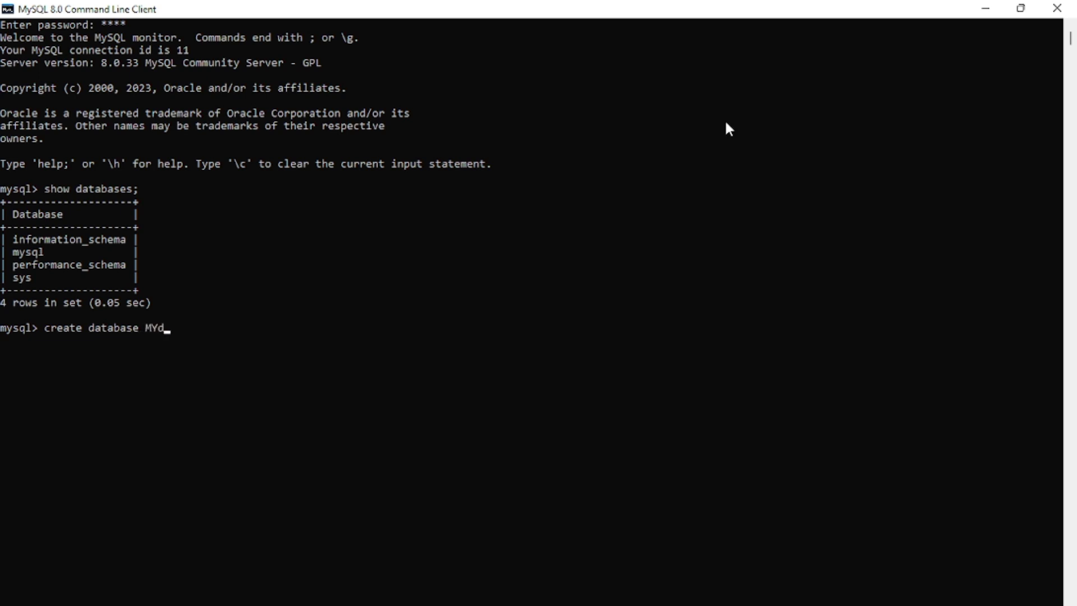
Correct the command to 'create database MyDatabase;' and run it.
key(BackSpace)
key(BackSpace)
key(BackSpace)
key(BackSpace)
key(BackSpace)
text(ySD)
key(BackSpace)
key(BackSpace)
text(Database;)
key(Return)
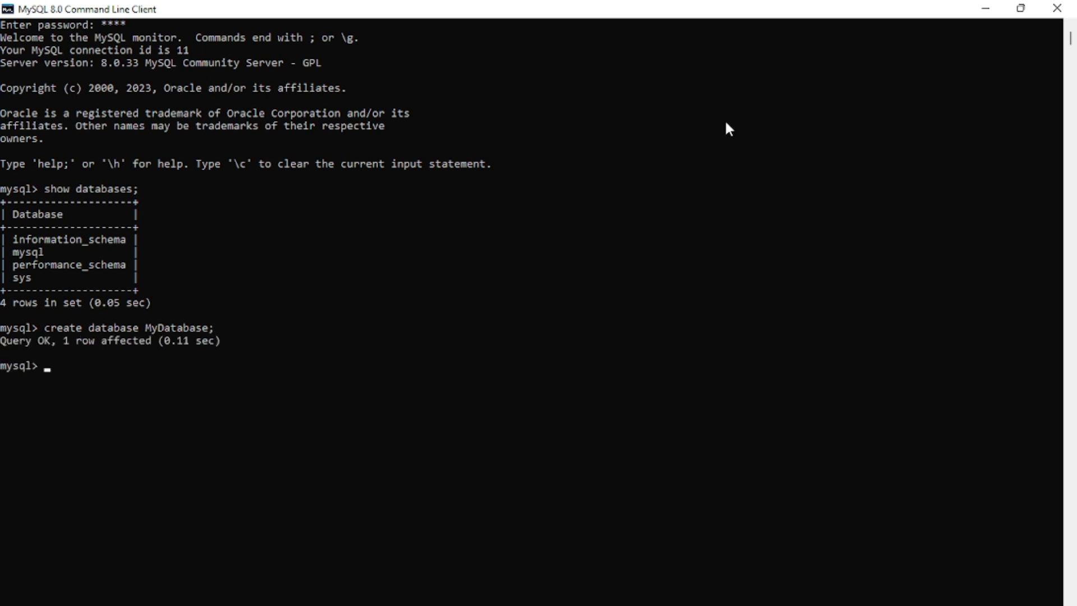
Rerun 'show databases;' to confirm mydatabase among five databases, then close the client.
key(Up)
key(Up)
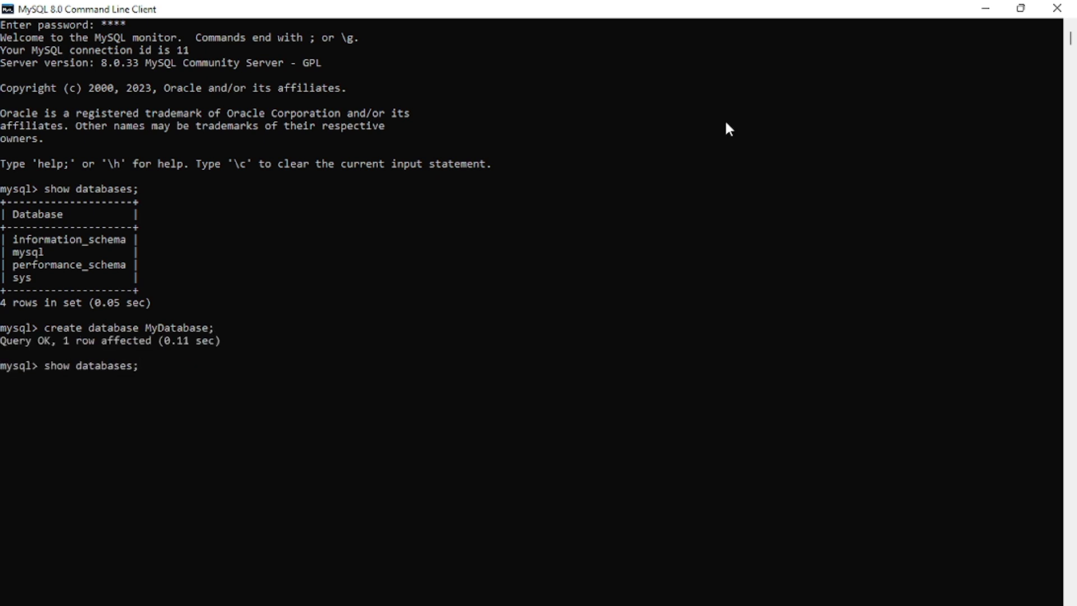
key(Return)
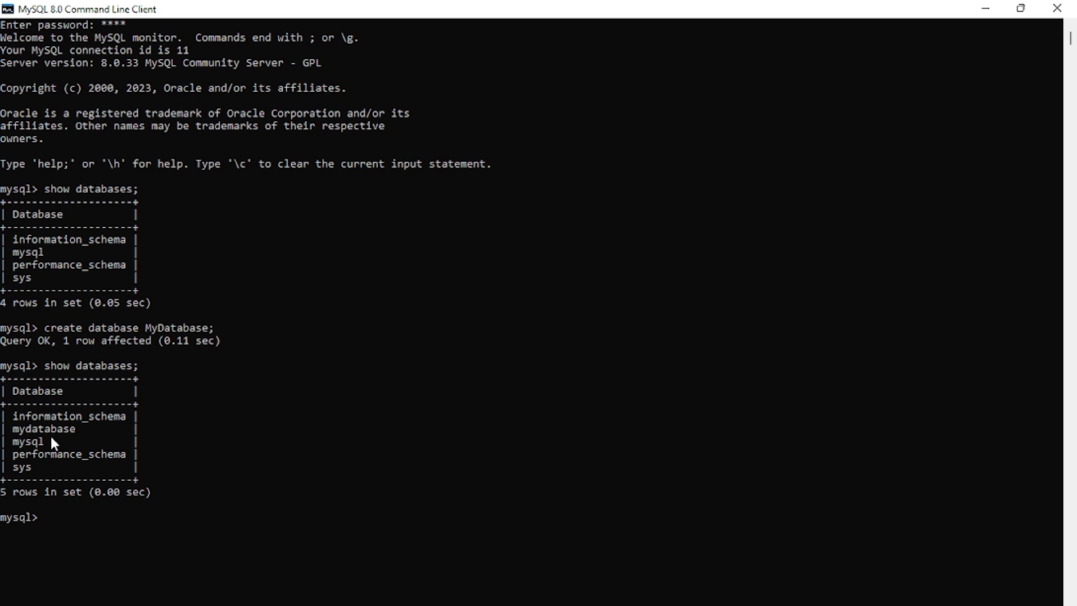
click(1057, 8)
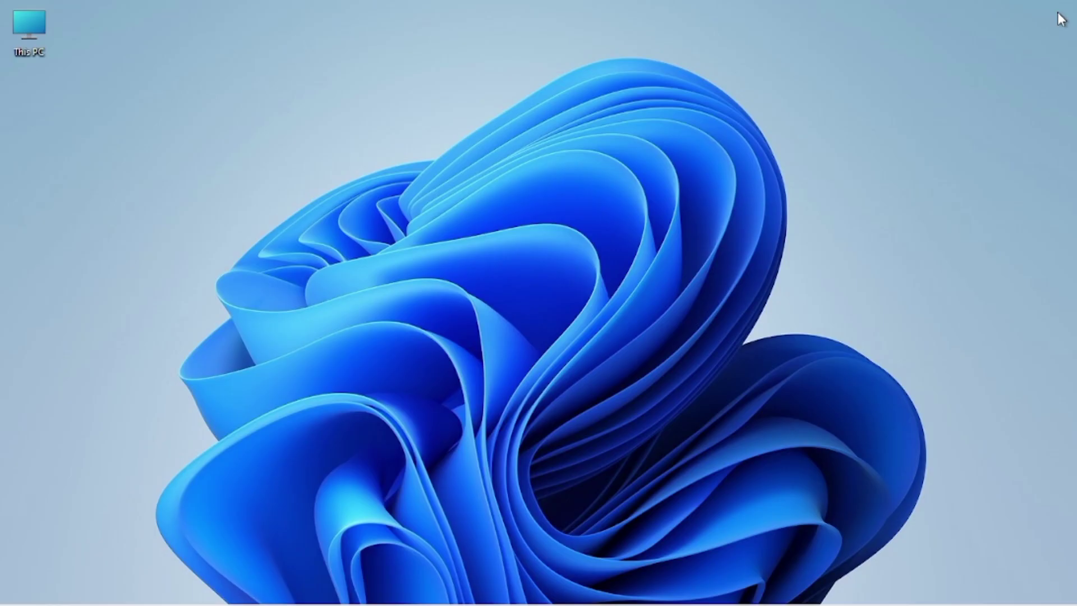